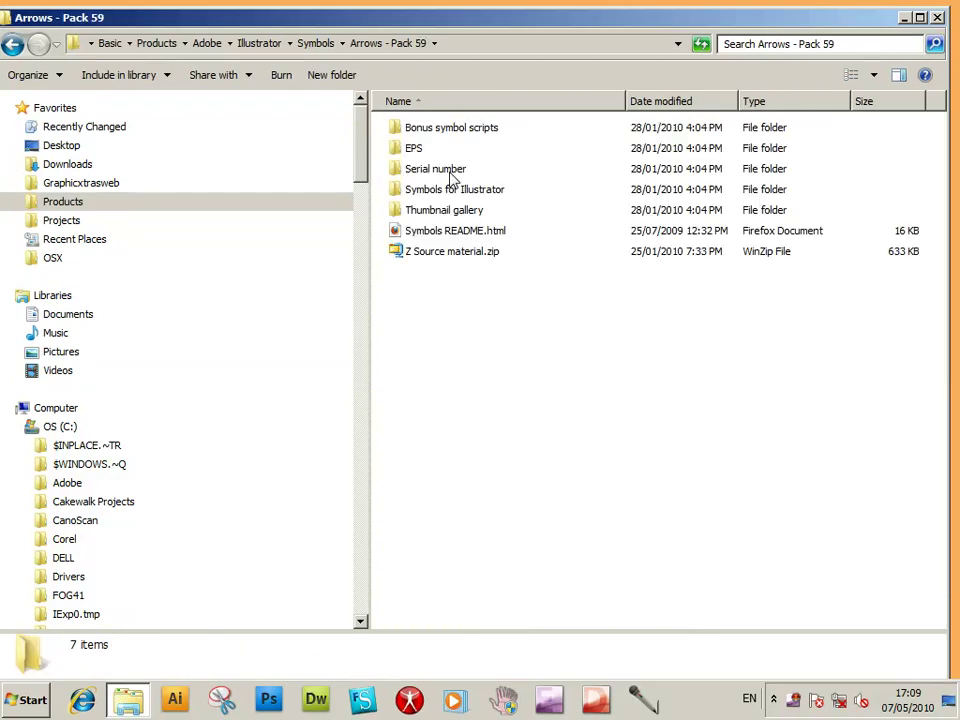
# - Open the Symbols for Illustrator folder in Arrows - Pack 59 and select GX59_Arrows3_001.ai
pyautogui.doubleClick(432, 194)
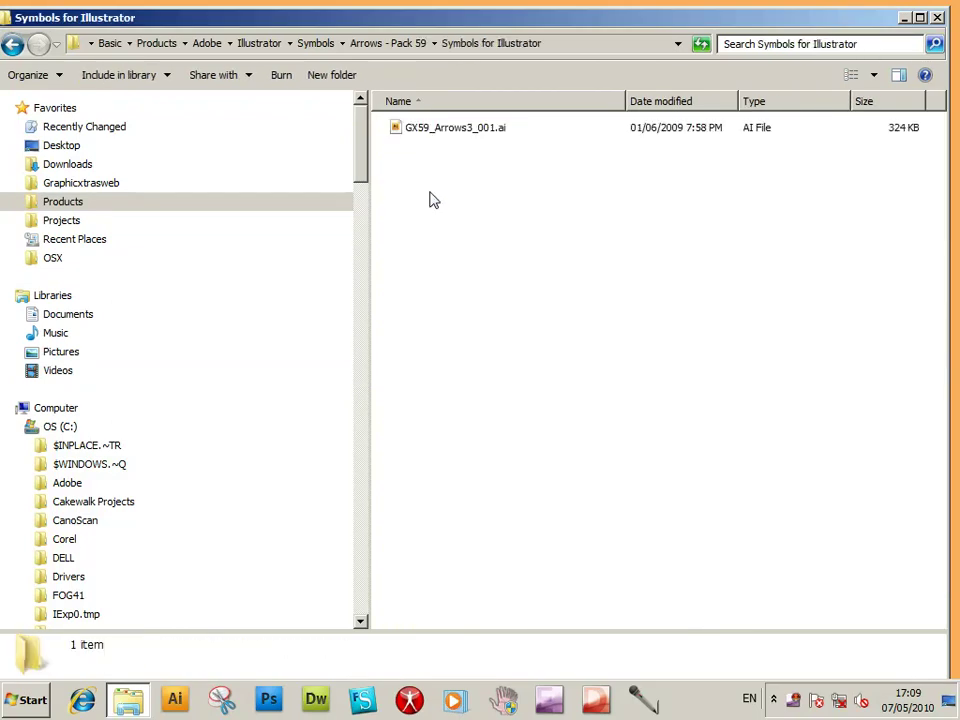
pyautogui.click(462, 132)
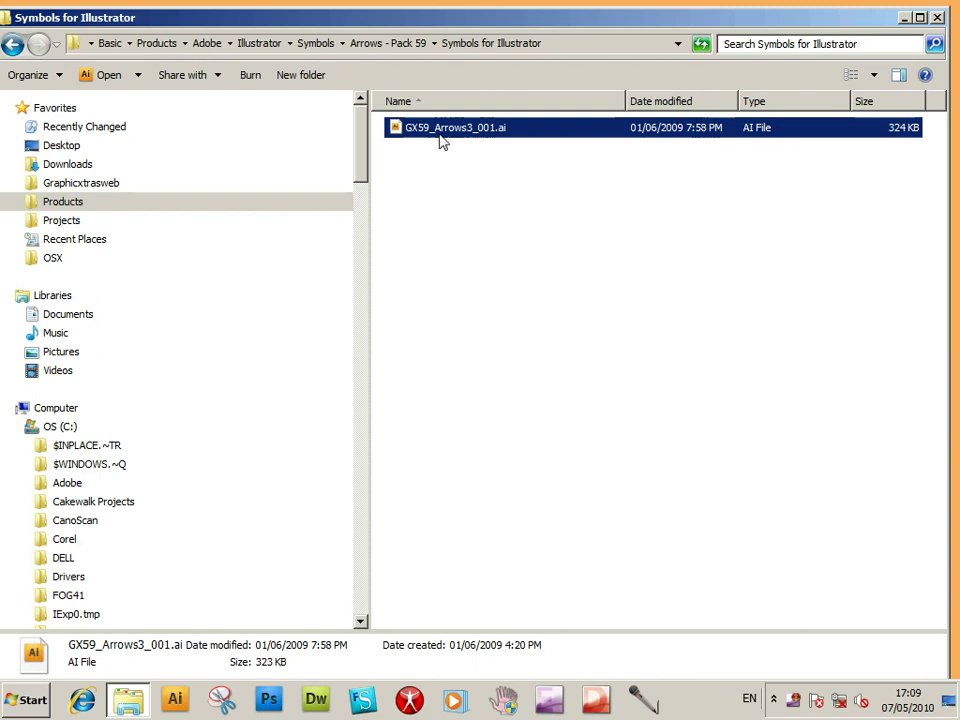
# - Copy GX59_Arrows3_001.ai and scroll the folder tree to the Adobe Illustrator CS4 program folder
pyautogui.click(43, 82)
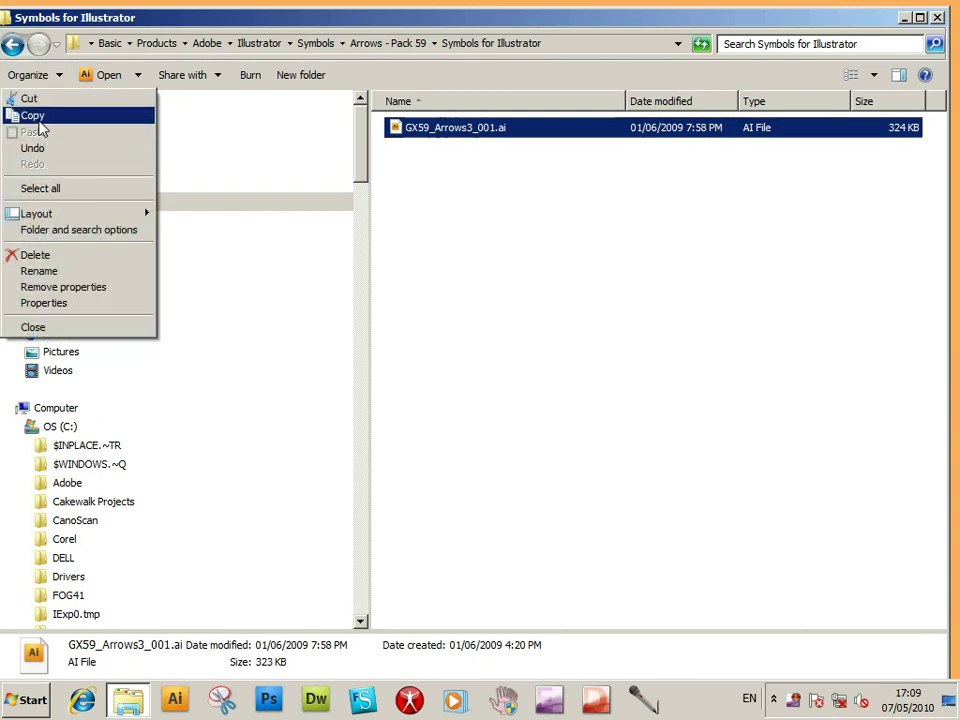
pyautogui.click(38, 121)
pyautogui.moveTo(358, 169); pyautogui.dragTo(180, 249)
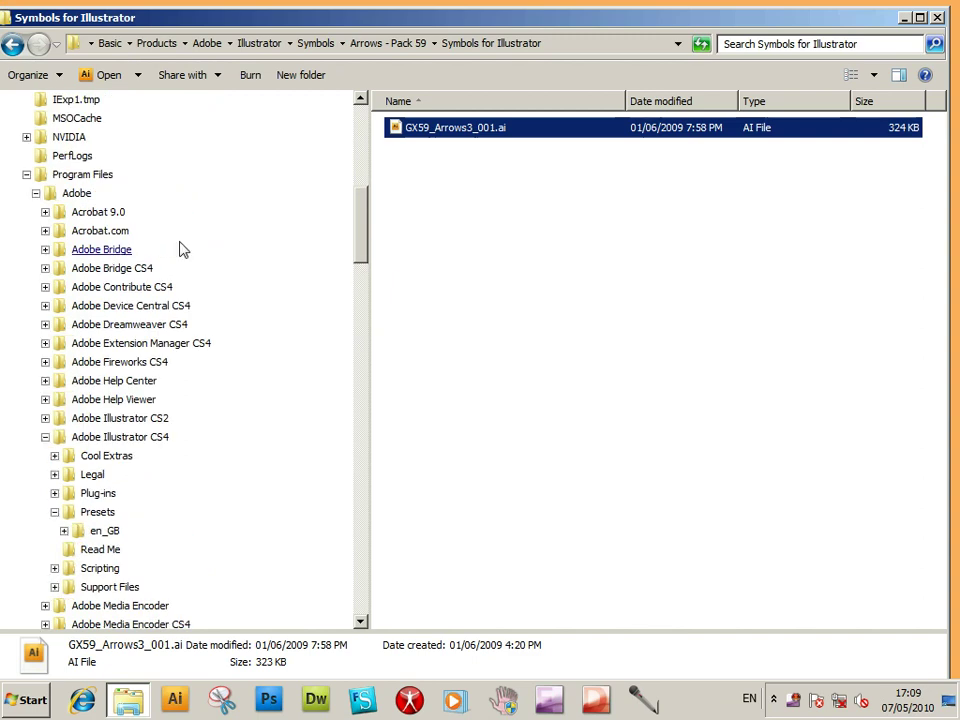
# - Navigate to Adobe Illustrator CS4 > Presets > en_GB > Symbols to see the built-in symbol libraries
pyautogui.click(148, 445)
pyautogui.click(100, 514)
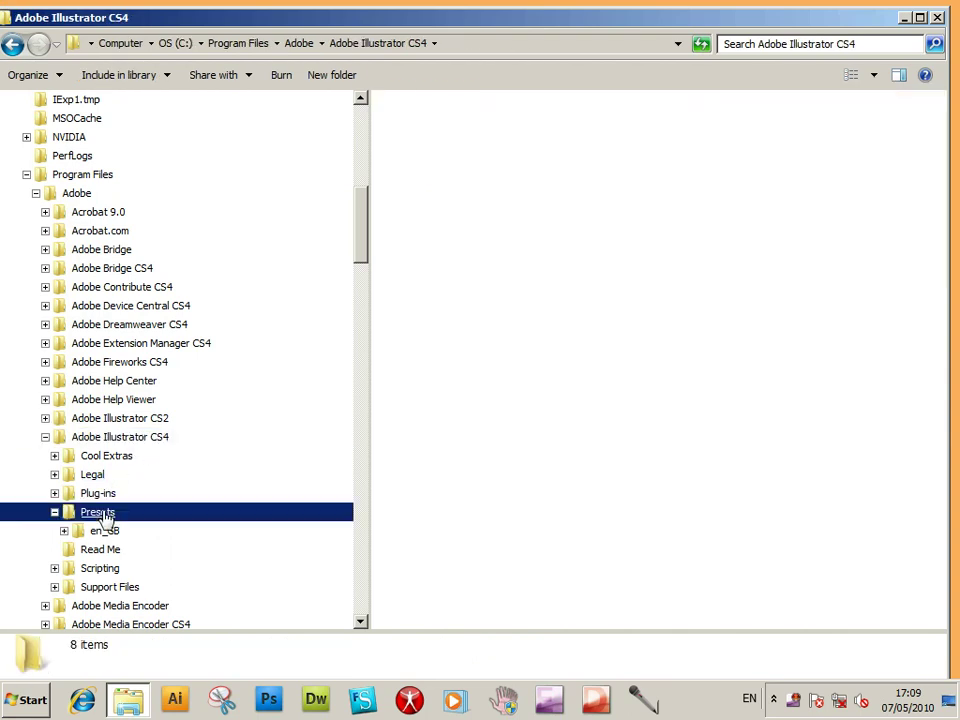
pyautogui.doubleClick(418, 130)
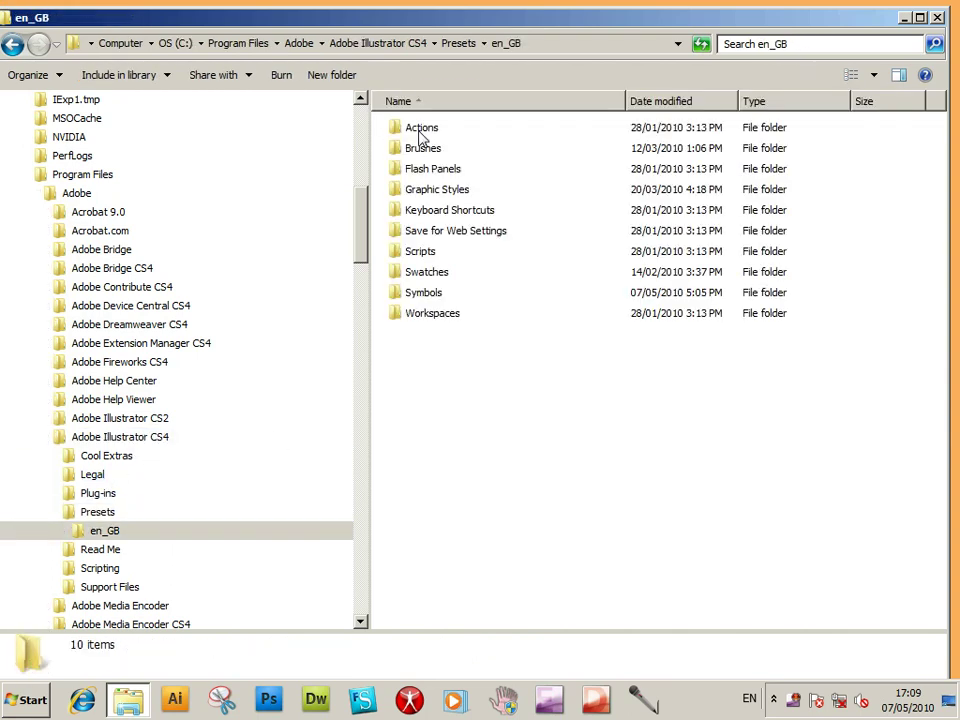
pyautogui.doubleClick(428, 292)
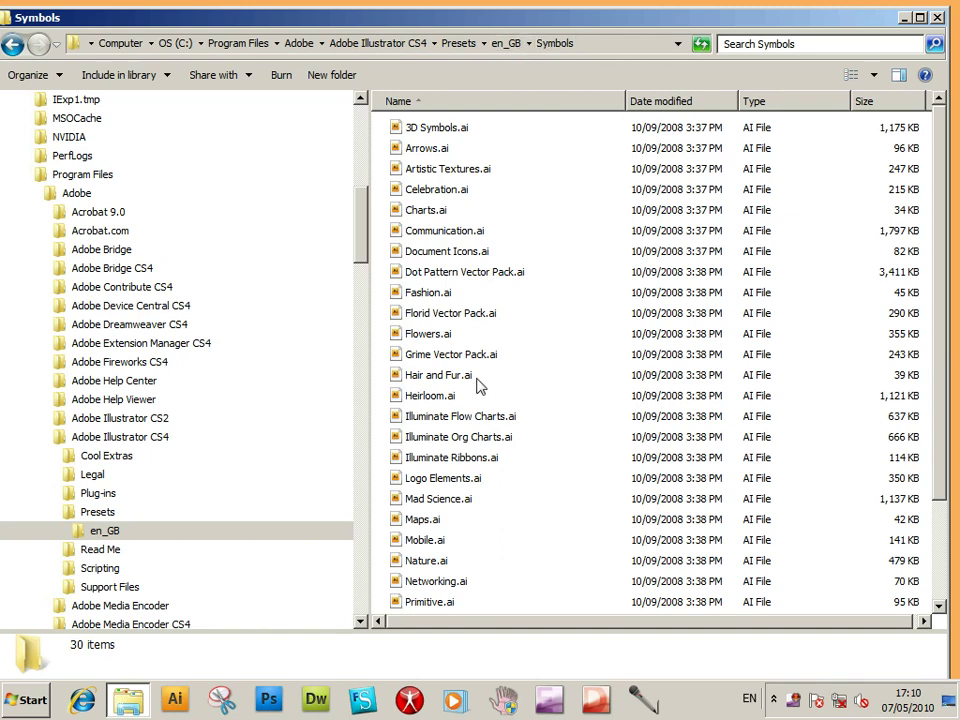
# - Paste GX59_Arrows3_001.ai into the Symbols presets folder, granting administrator permission for the copy
pyautogui.click(40, 74)
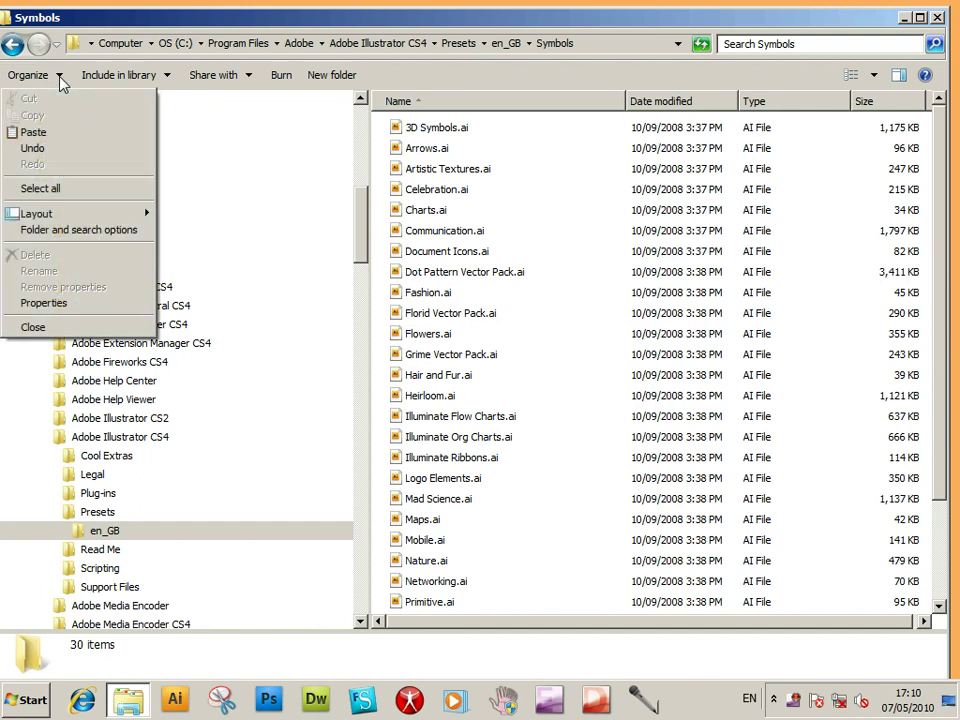
pyautogui.click(33, 132)
pyautogui.click(455, 424)
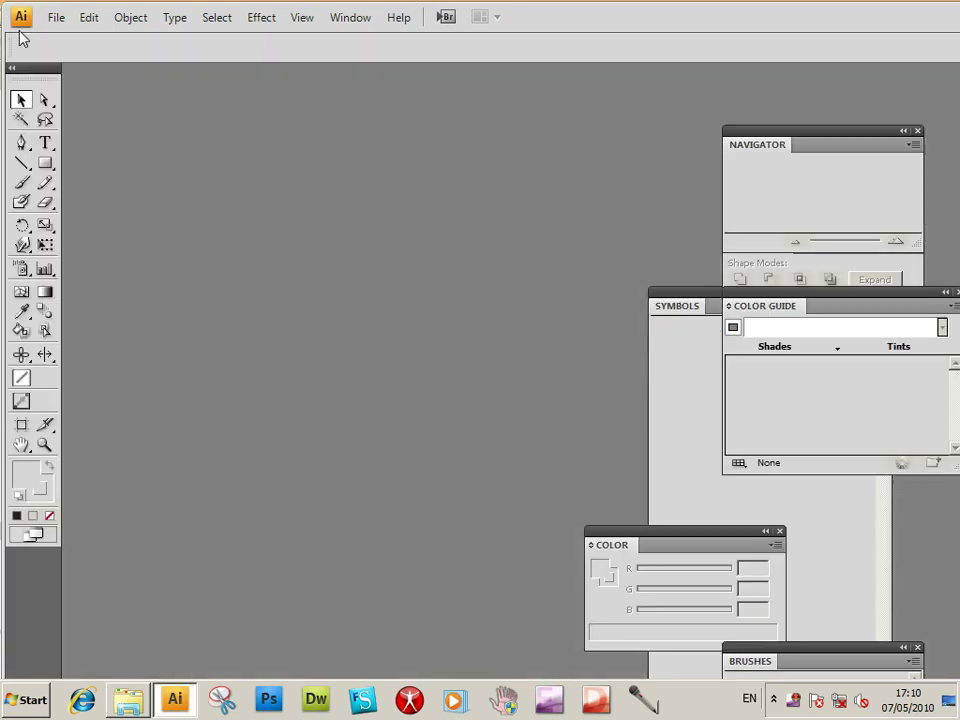
# - Create a new 1300 × 1300 px RGB document from File > New
pyautogui.click(56, 18)
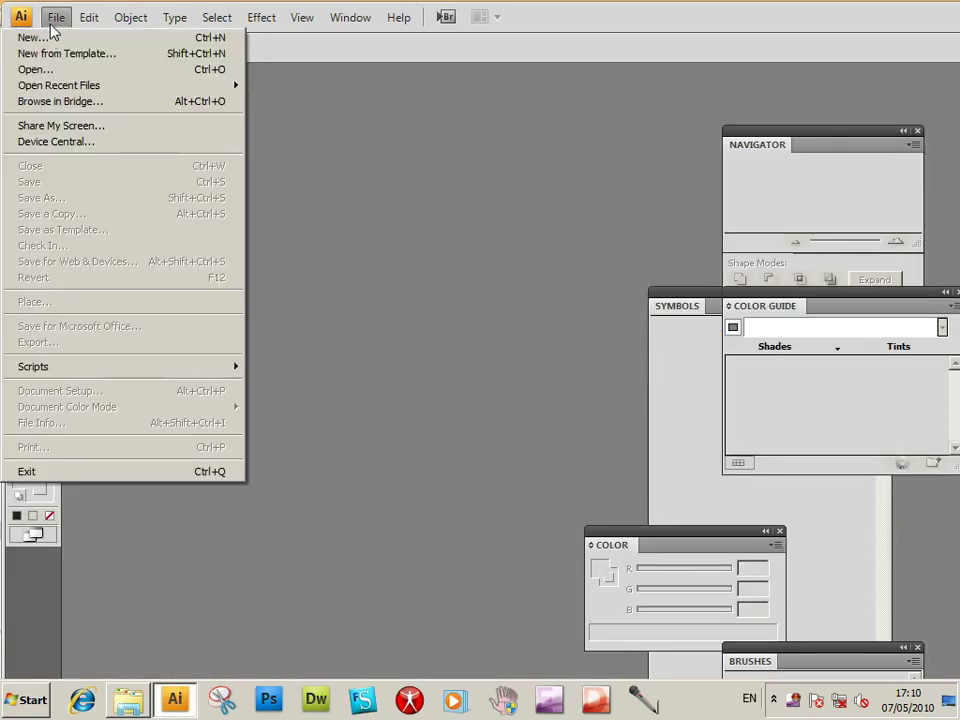
pyautogui.click(50, 42)
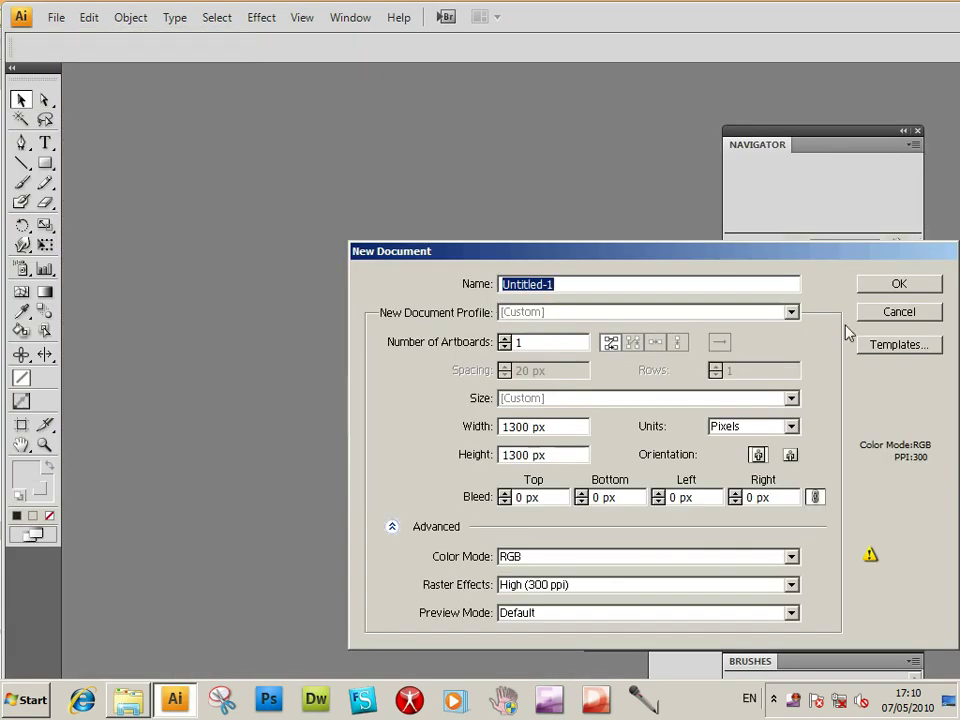
pyautogui.click(900, 286)
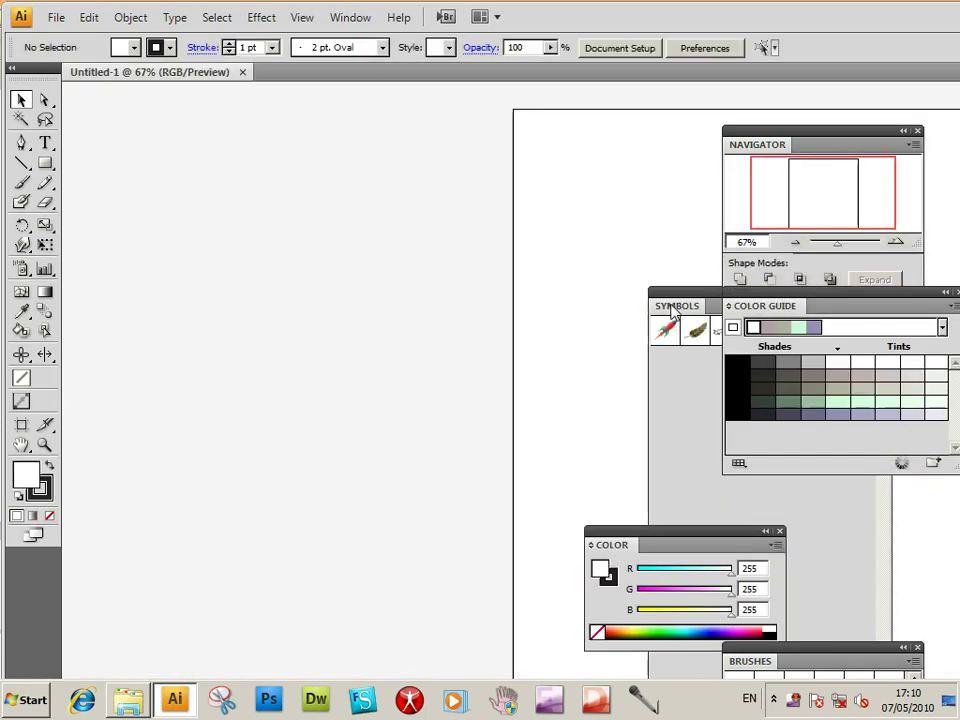
# - Float the Symbols panel beside the canvas, expand it, and show its panel menu
pyautogui.moveTo(630, 303); pyautogui.dragTo(313, 221)
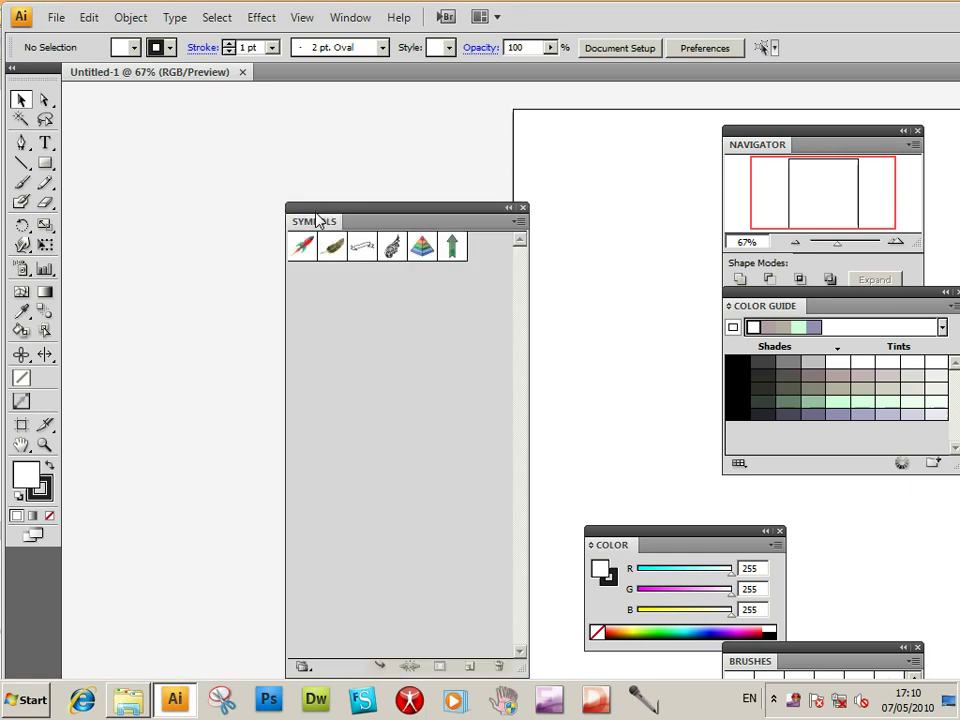
pyautogui.click(350, 18)
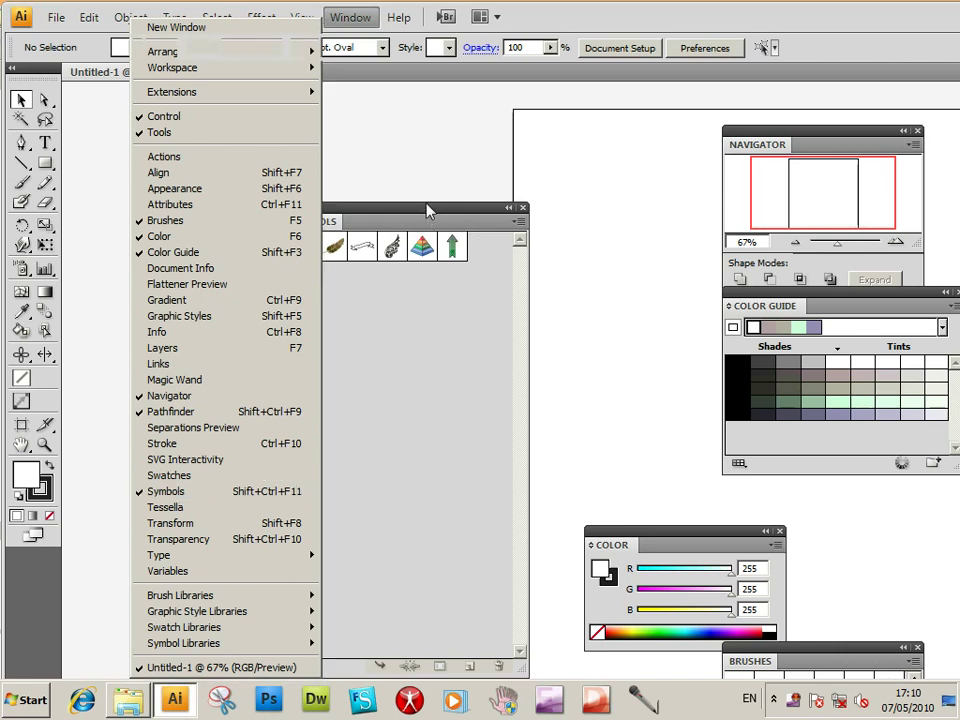
pyautogui.moveTo(428, 218); pyautogui.dragTo(499, 176)
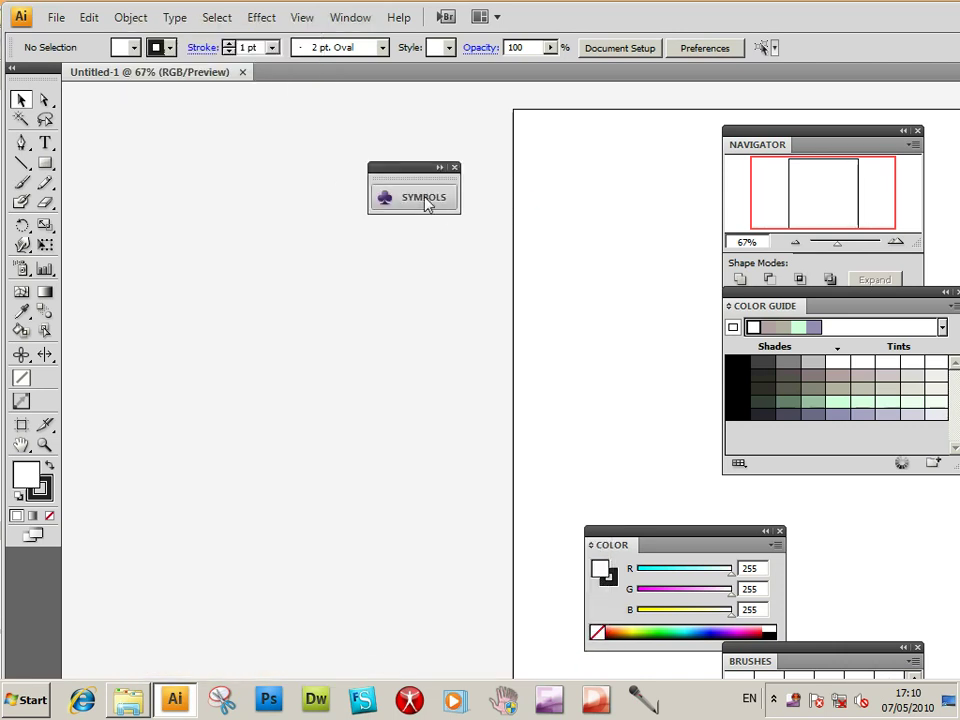
pyautogui.click(427, 199)
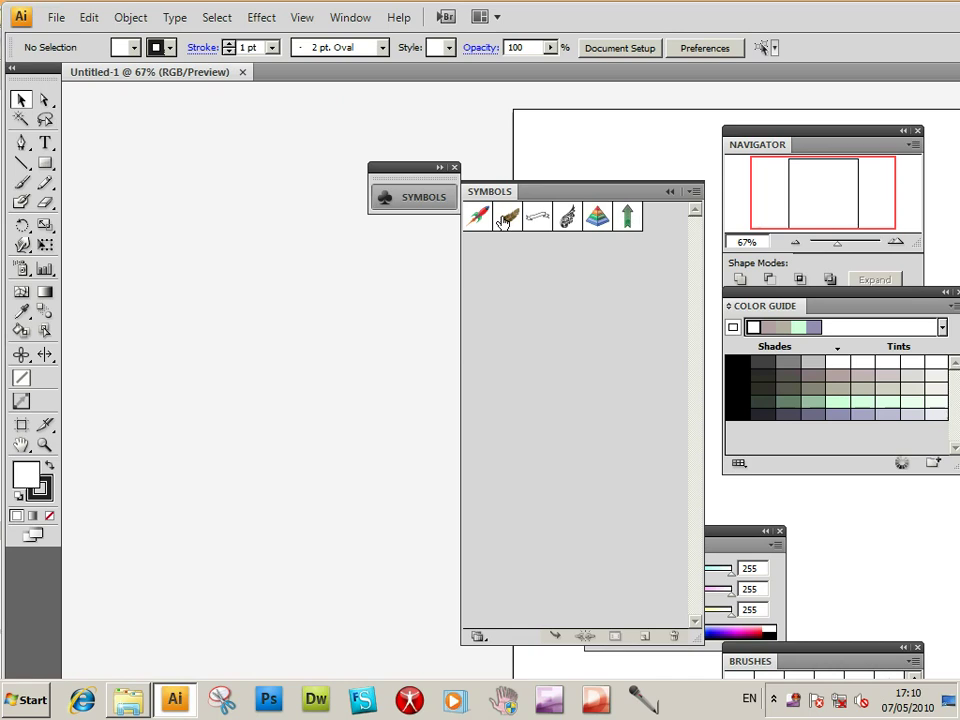
pyautogui.click(693, 192)
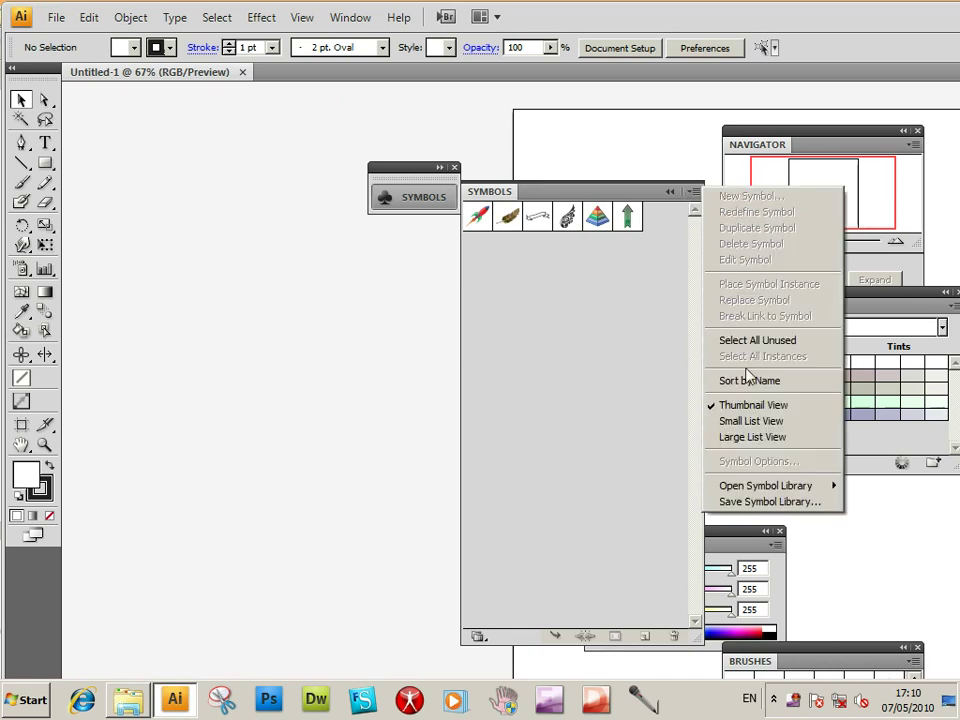
# - Bring up the Open Symbol Library submenu listing GX59_Arrows3_001 among the built-in libraries
pyautogui.moveTo(752, 488)
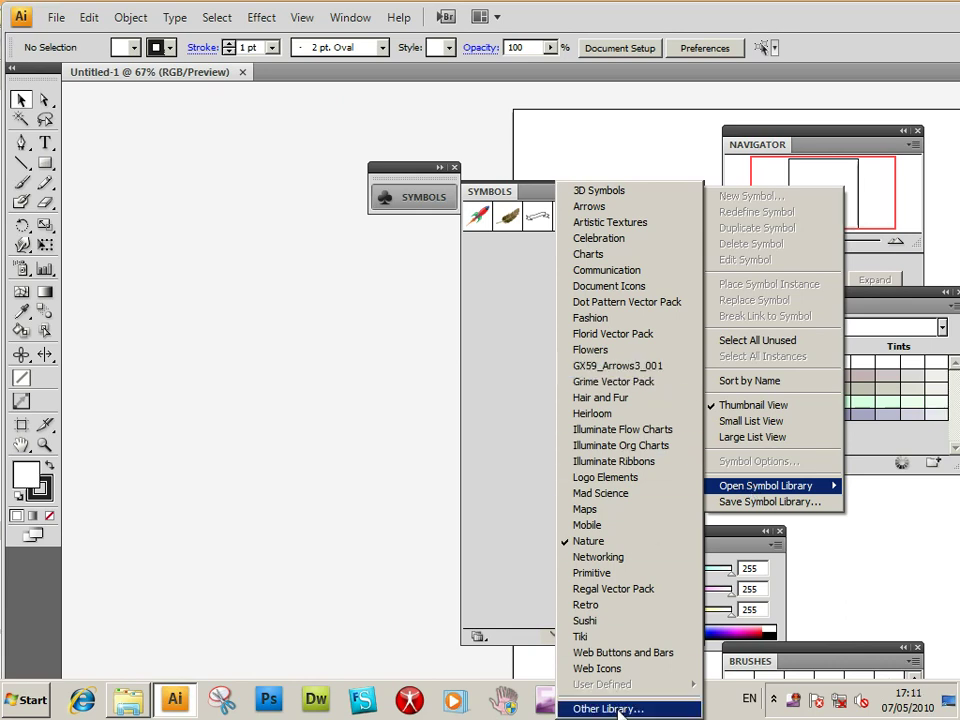
# - Open the GX59_Arrows3_001 library and add play, chain, crossing, solid, outlined and diamond arrows to the document
pyautogui.click(668, 370)
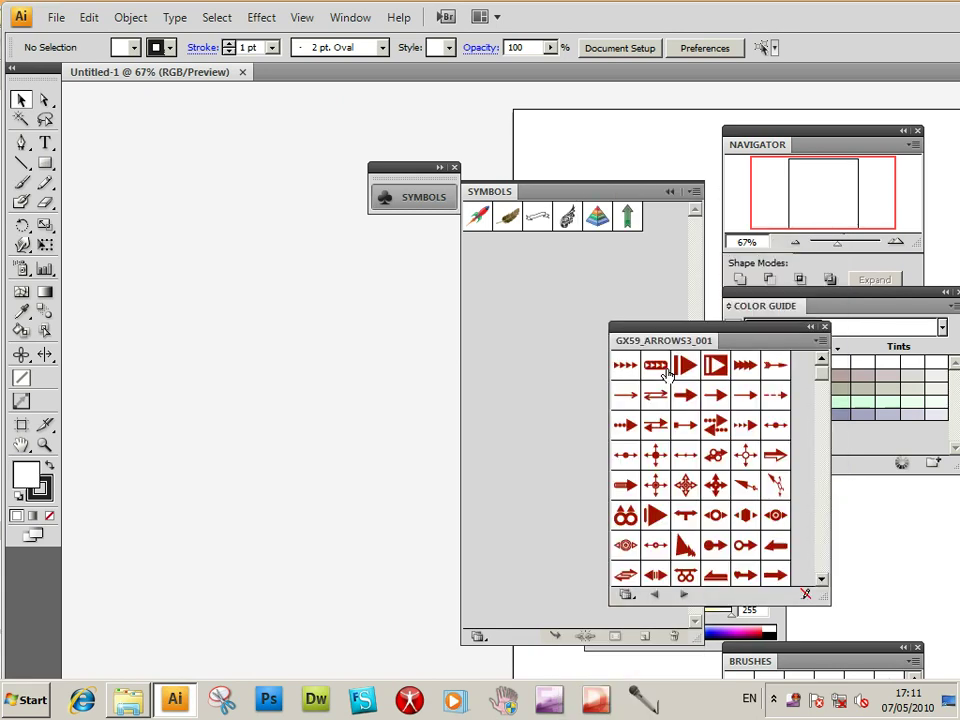
pyautogui.click(686, 366)
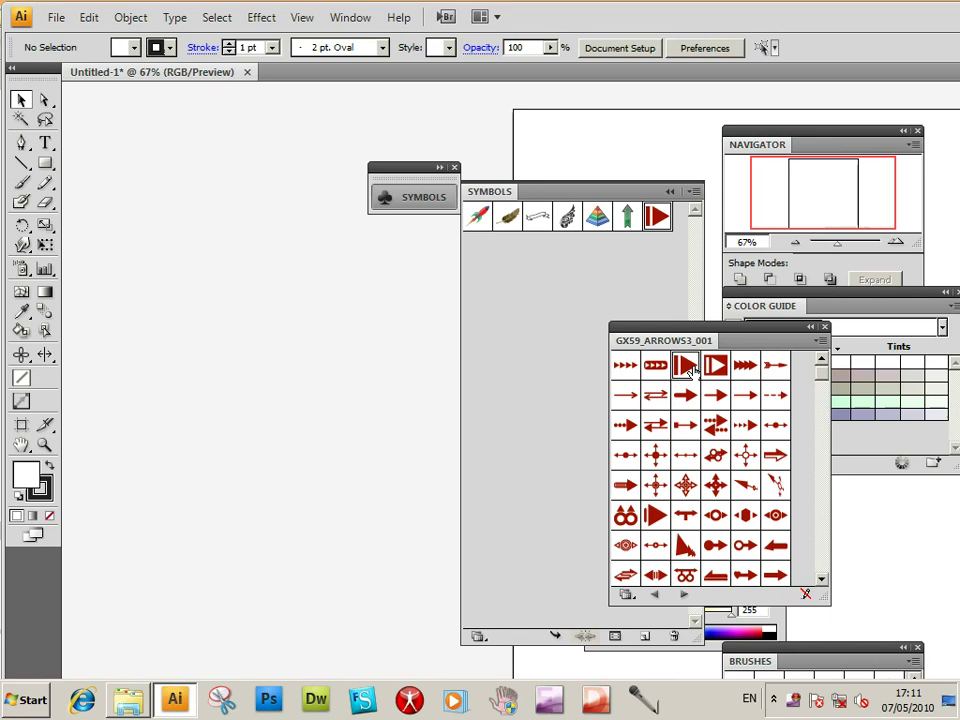
pyautogui.click(656, 367)
pyautogui.click(655, 395)
pyautogui.click(655, 425)
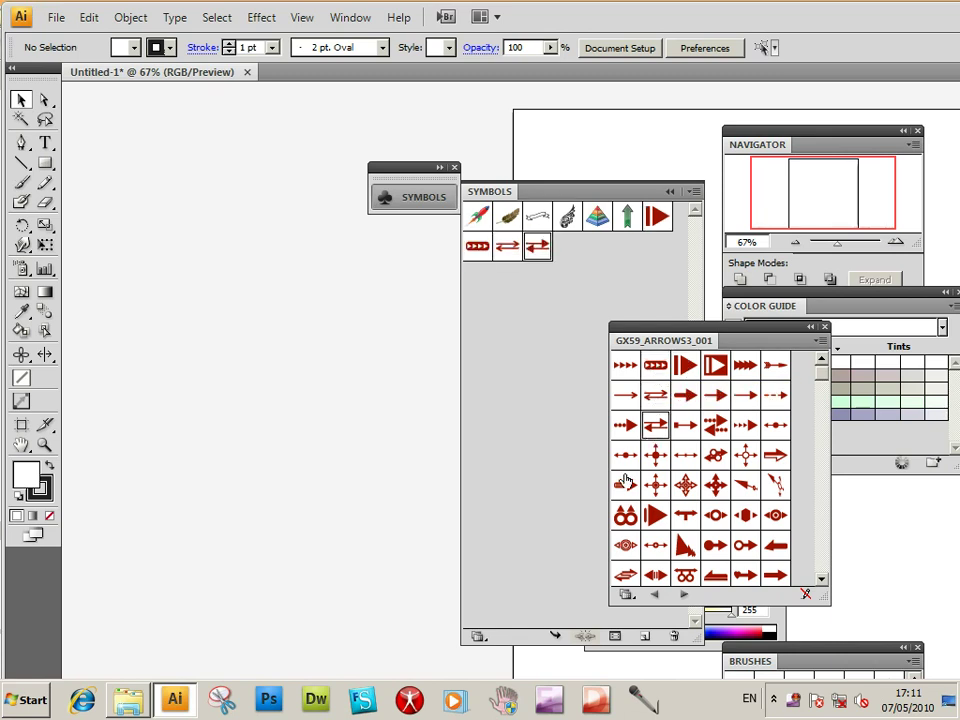
pyautogui.click(625, 485)
pyautogui.moveTo(828, 383); pyautogui.dragTo(821, 439)
pyautogui.click(715, 485)
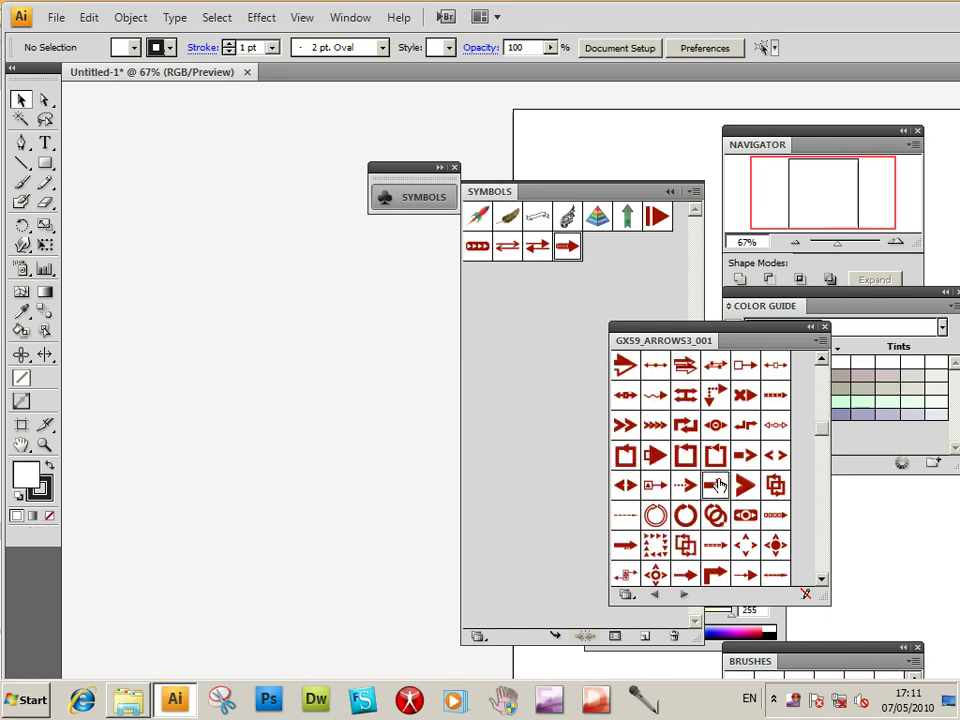
pyautogui.click(715, 425)
pyautogui.click(655, 455)
pyautogui.click(655, 515)
pyautogui.click(655, 485)
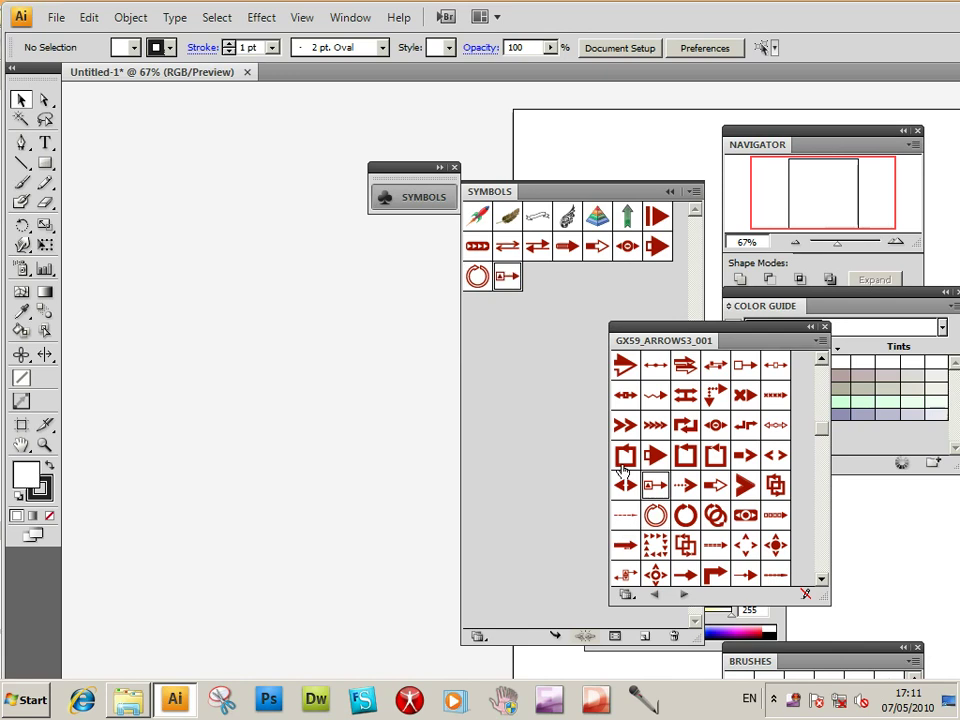
pyautogui.click(625, 455)
pyautogui.click(625, 485)
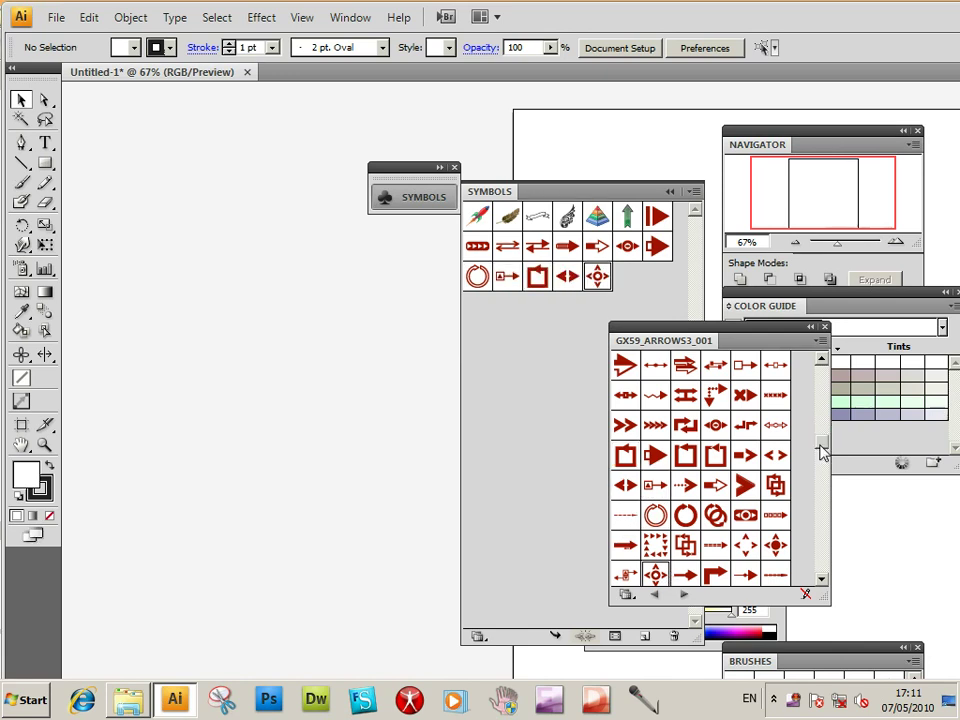
pyautogui.click(821, 450)
# - Add more library symbols—play-circle, circle-dot, ring, triangle, dotted, bent and plain arrows—to the document
pyautogui.click(745, 365)
pyautogui.click(745, 515)
pyautogui.click(700, 480)
pyautogui.click(655, 485)
pyautogui.click(655, 515)
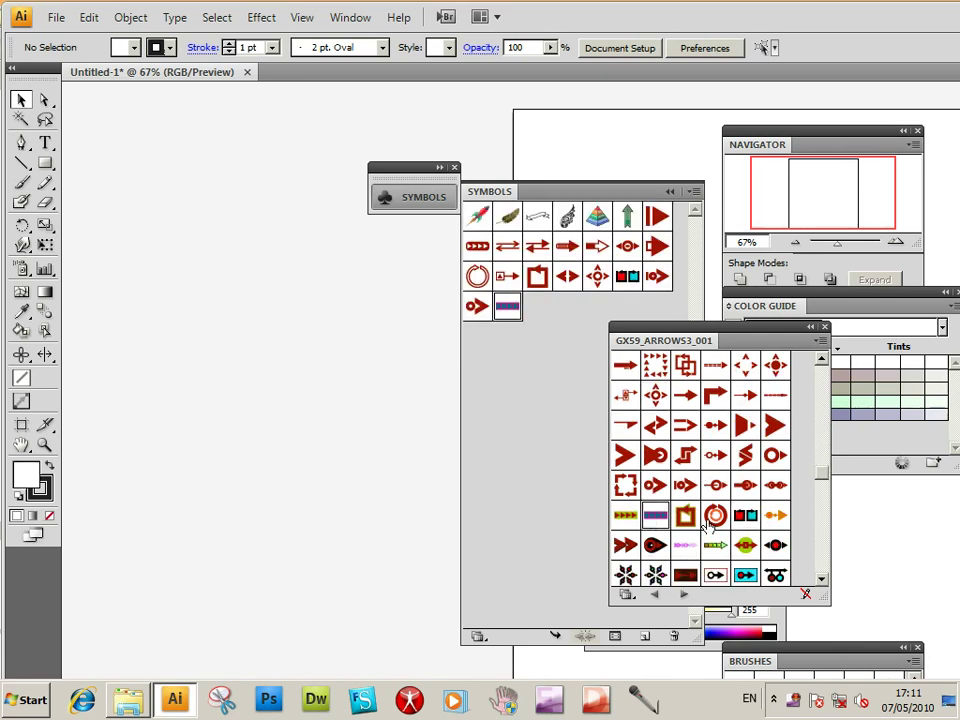
pyautogui.click(745, 485)
pyautogui.click(775, 455)
pyautogui.click(775, 425)
pyautogui.click(715, 425)
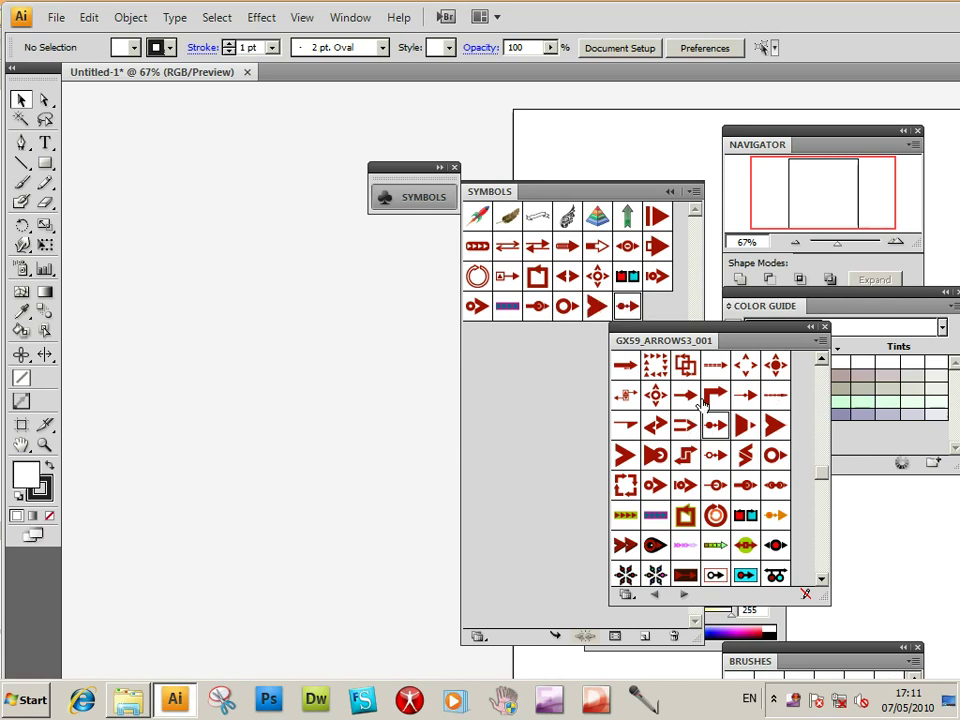
pyautogui.click(715, 395)
pyautogui.click(685, 395)
pyautogui.click(625, 396)
pyautogui.click(625, 485)
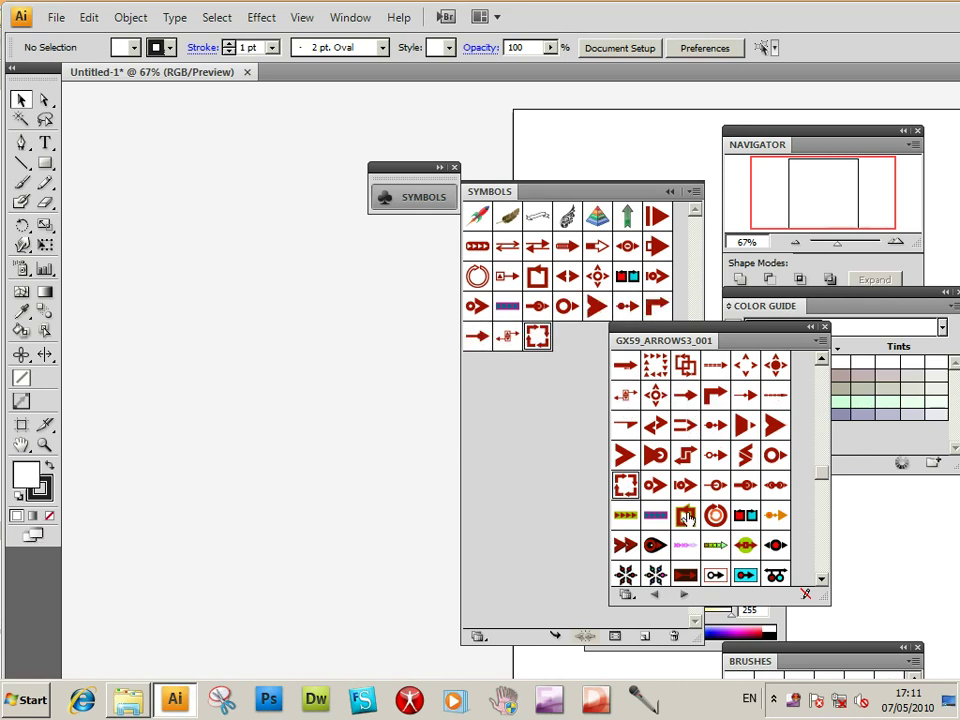
# - Add the black-and-red and cyan four-way arrows, dock the library, and place the black-and-red arrow on canvas
pyautogui.moveTo(822, 487); pyautogui.dragTo(817, 513)
pyautogui.click(713, 522)
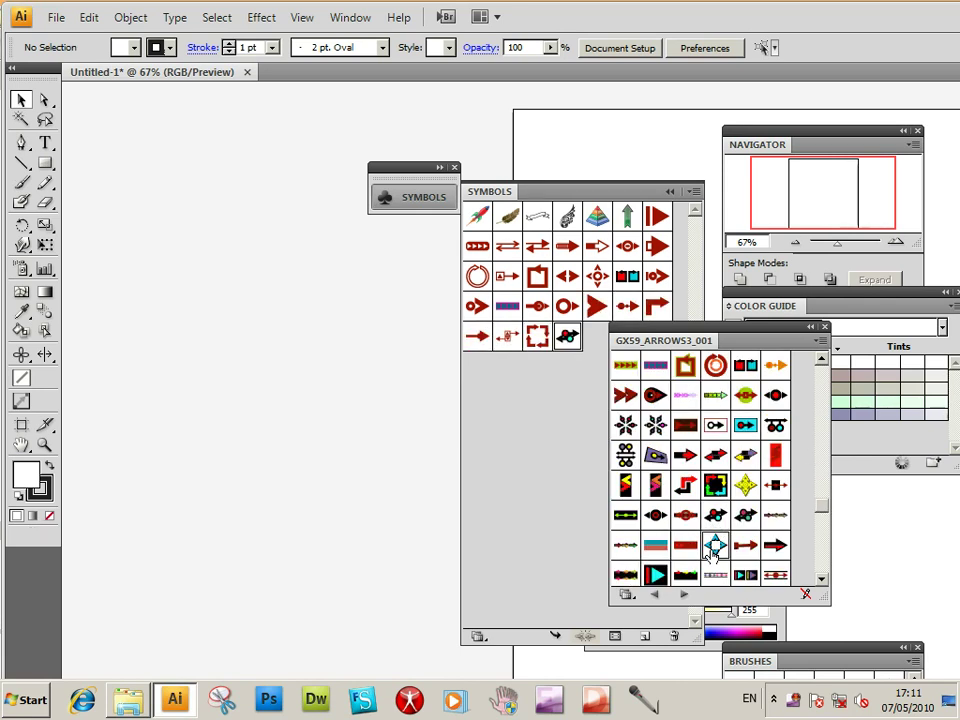
pyautogui.click(713, 540)
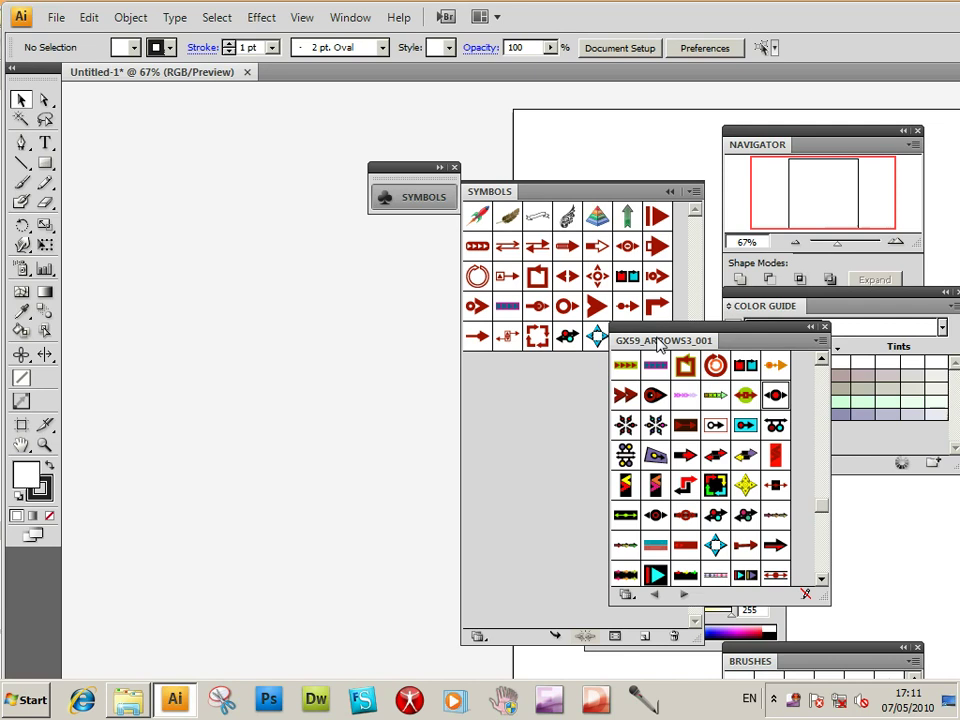
pyautogui.moveTo(658, 345); pyautogui.dragTo(713, 368)
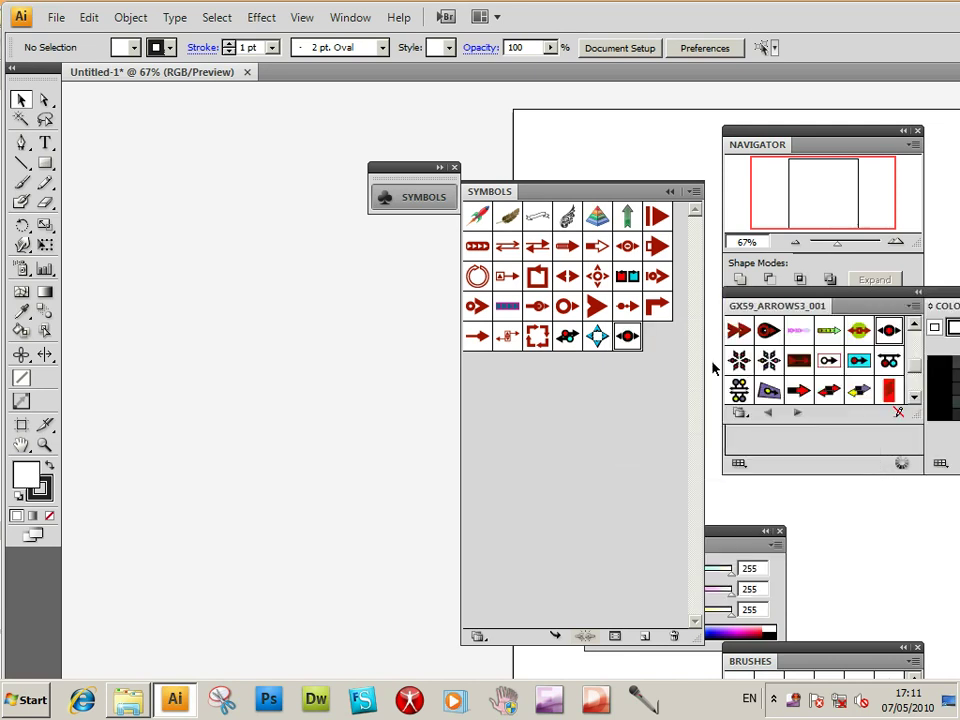
pyautogui.moveTo(626, 337); pyautogui.dragTo(419, 327)
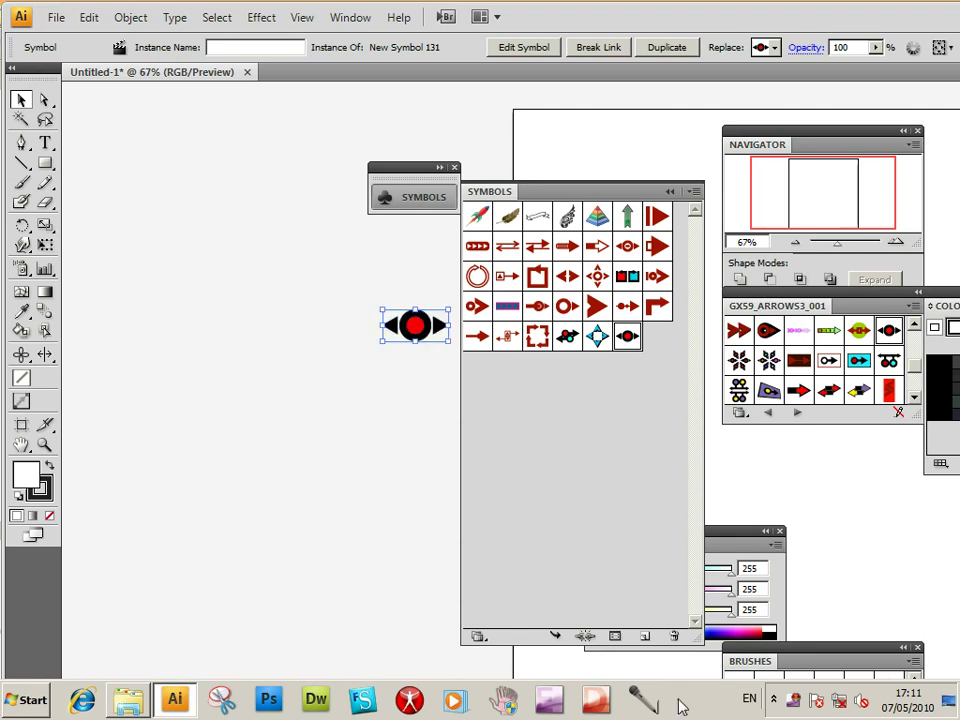
# - Zoom out to 52.77%, reposition the arrow instance, and scale it up to about 440 × 267 px
pyautogui.moveTo(838, 250); pyautogui.dragTo(834, 250)
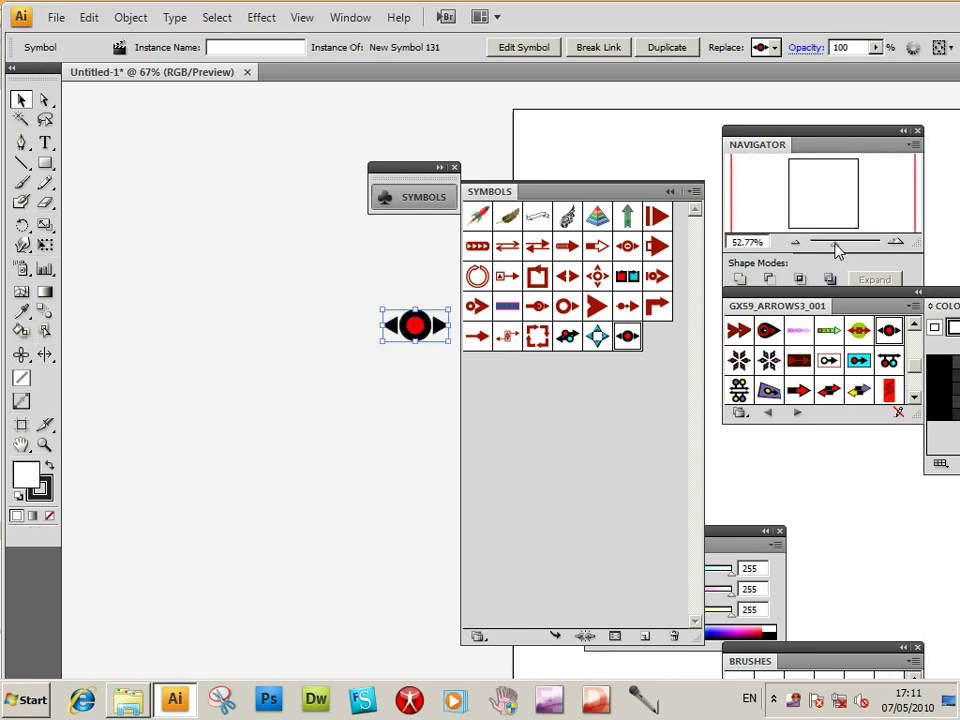
pyautogui.moveTo(490, 196); pyautogui.dragTo(708, 305)
pyautogui.moveTo(522, 365); pyautogui.dragTo(632, 357)
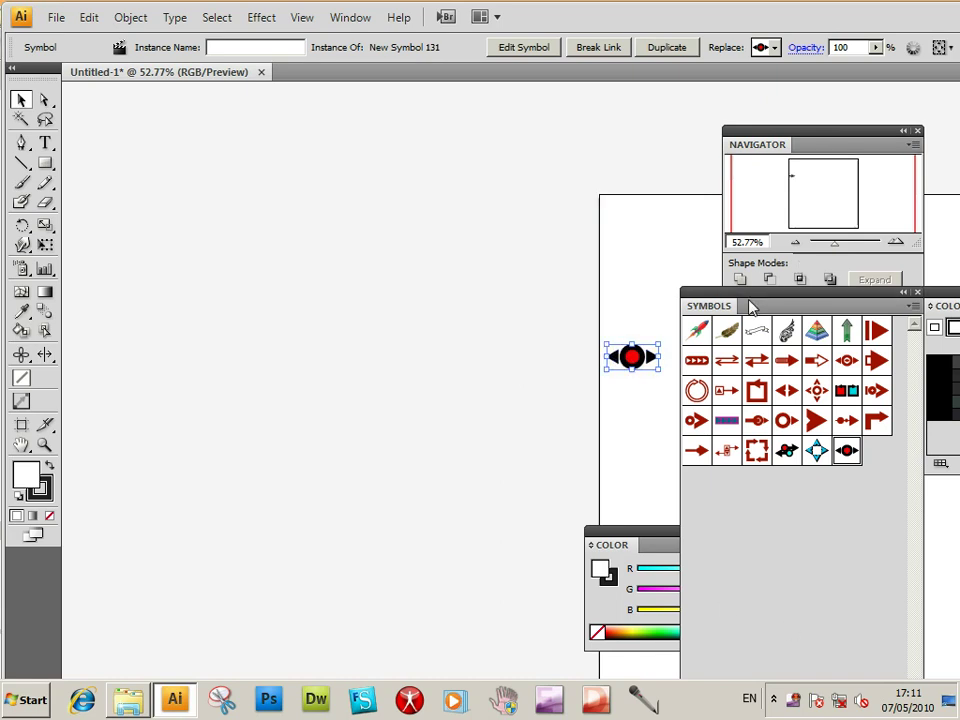
pyautogui.moveTo(752, 306); pyautogui.dragTo(228, 305)
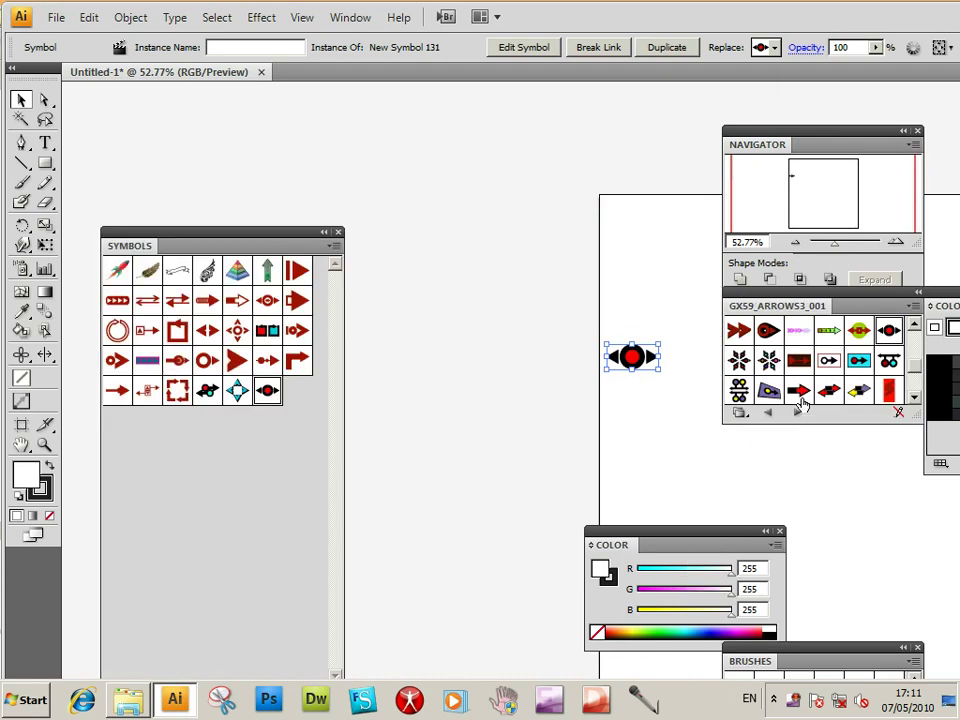
pyautogui.moveTo(808, 211); pyautogui.dragTo(840, 211)
pyautogui.moveTo(368, 378); pyautogui.dragTo(618, 508)
pyautogui.moveTo(516, 392); pyautogui.dragTo(591, 315)
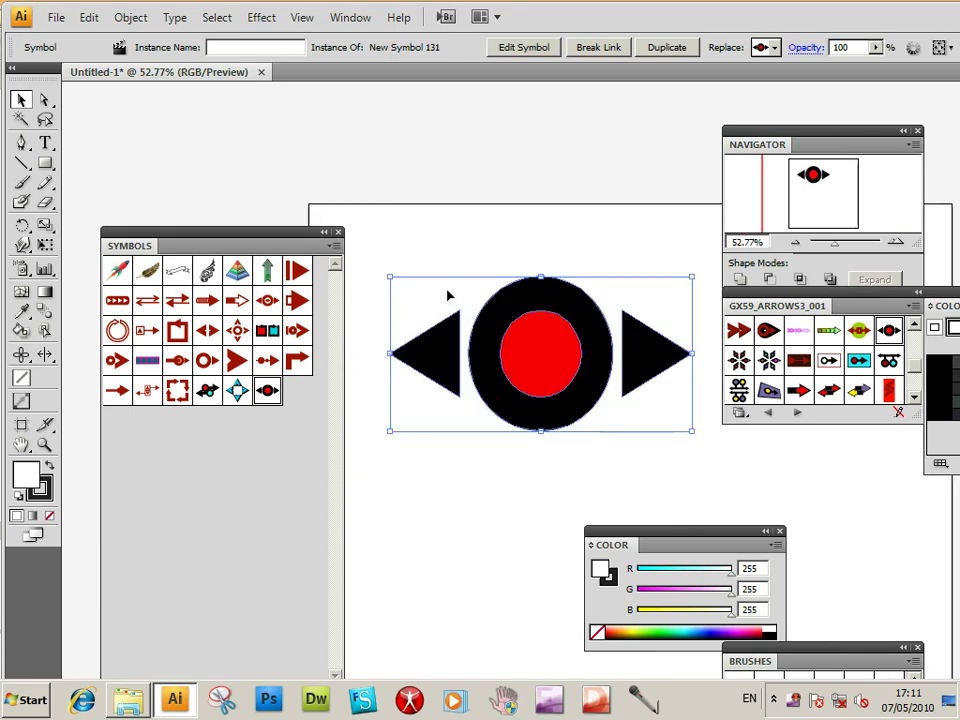
# - Rotate the arrow instance about 26° counter-clockwise and nudge it up and left
pyautogui.moveTo(394, 270); pyautogui.dragTo(372, 364)
pyautogui.moveTo(628, 214); pyautogui.dragTo(591, 340)
pyautogui.hotkey('ctrl', 'z')
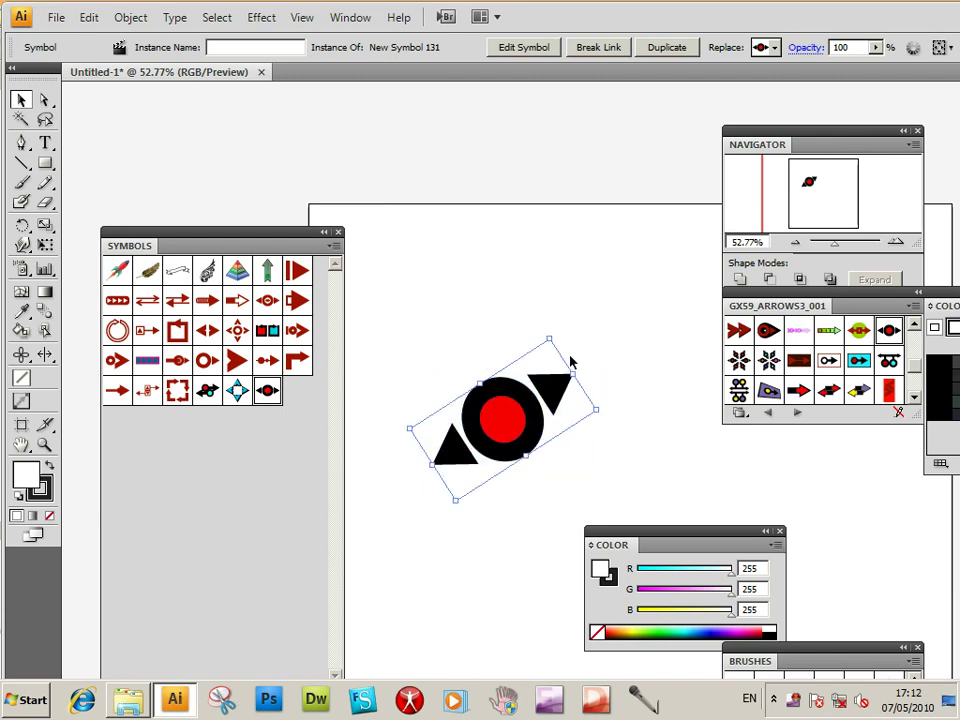
pyautogui.moveTo(514, 416); pyautogui.dragTo(504, 374)
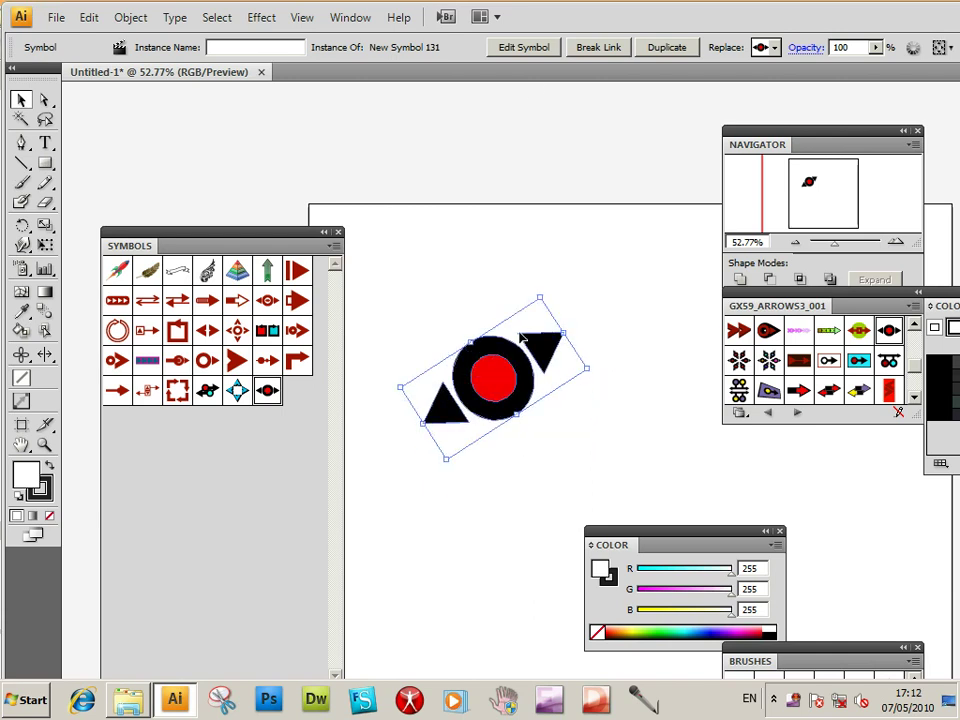
# - Open New Symbol 131's definition for isolated editing, confirming the warning with OK
pyautogui.click(537, 52)
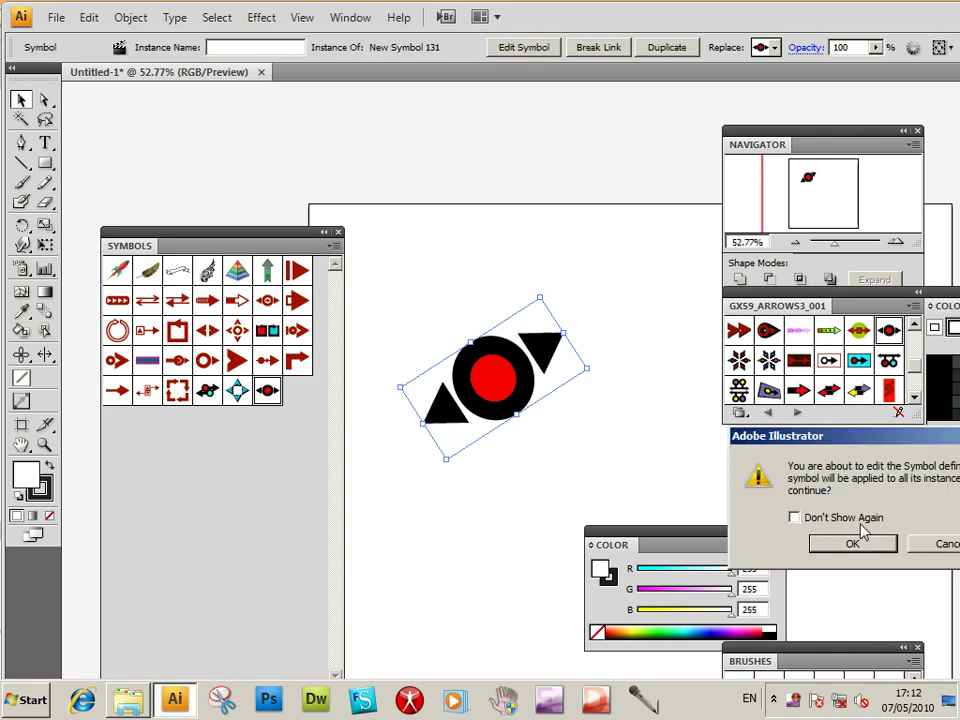
pyautogui.moveTo(850, 440); pyautogui.dragTo(579, 467)
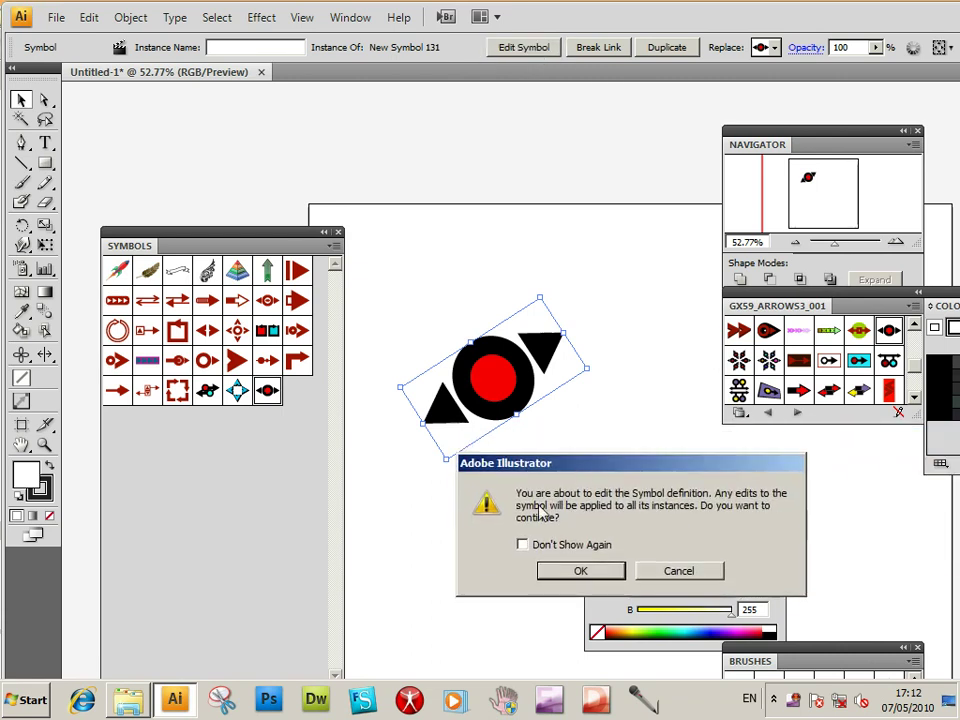
pyautogui.click(580, 571)
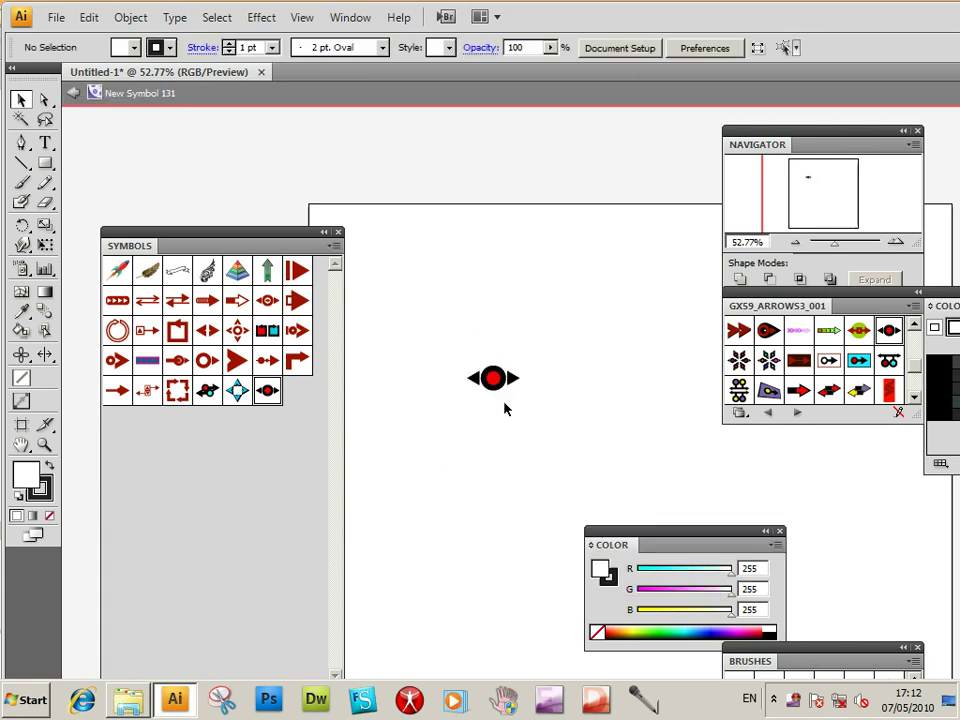
# - Enlarge the arrow group, then shift the inner circle up-left and recolor it from red to orange
pyautogui.moveTo(454, 343); pyautogui.dragTo(579, 450)
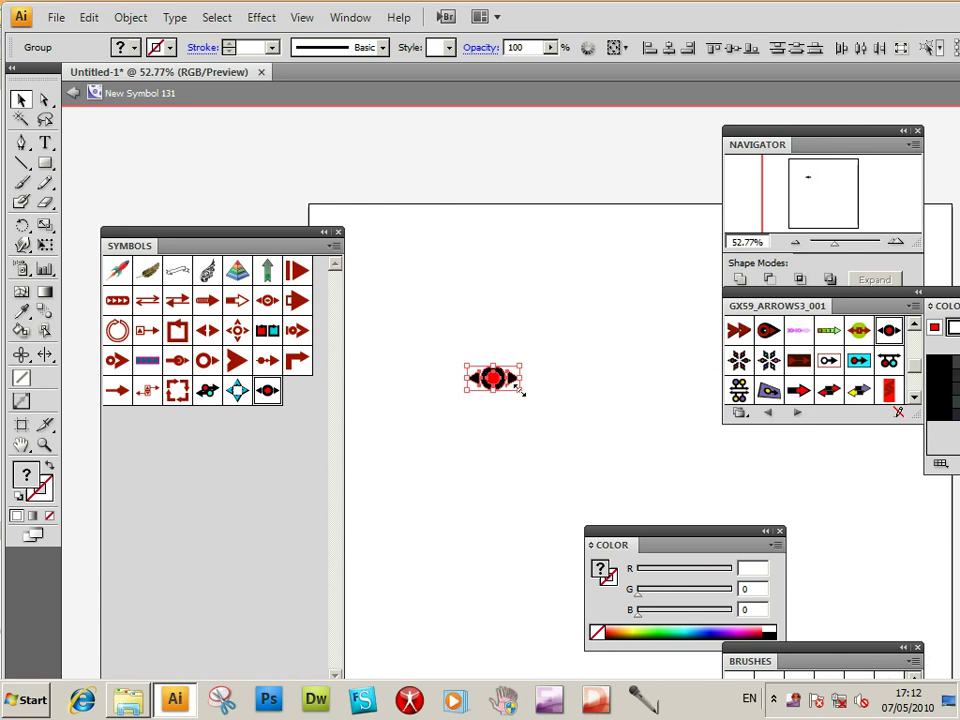
pyautogui.moveTo(518, 390); pyautogui.dragTo(690, 485)
pyautogui.click(626, 450)
pyautogui.click(568, 424)
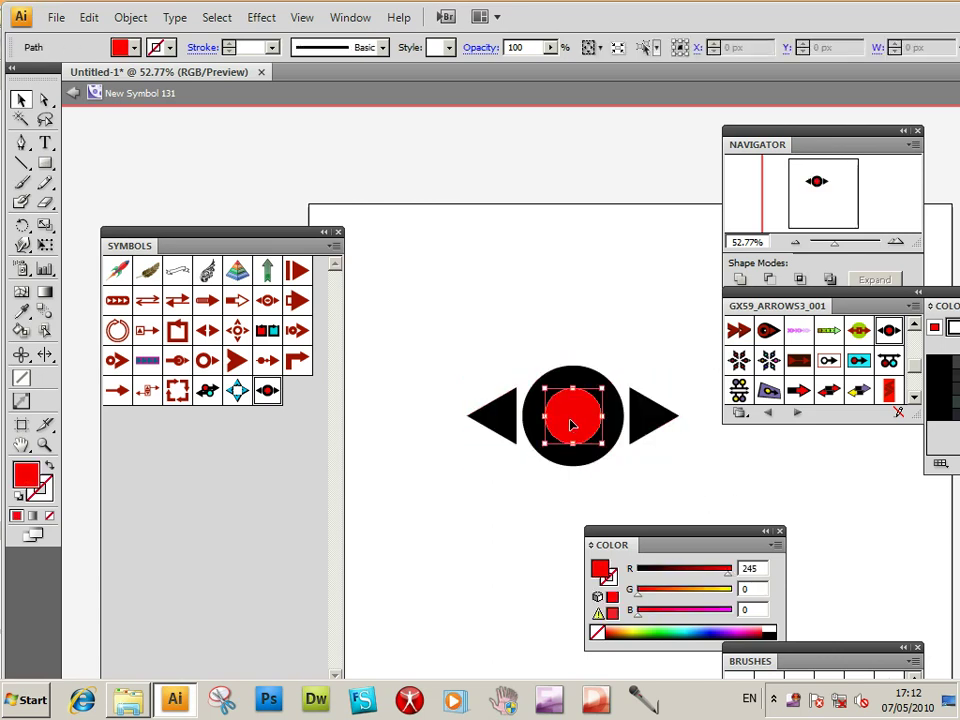
pyautogui.moveTo(568, 424); pyautogui.dragTo(559, 412)
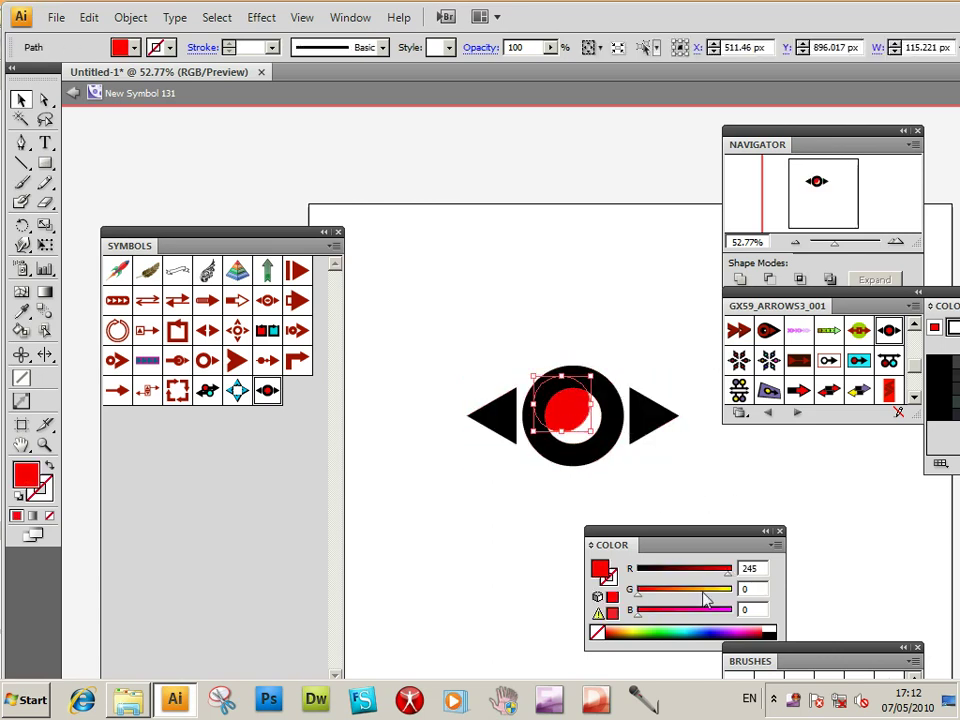
pyautogui.moveTo(706, 590); pyautogui.dragTo(701, 596)
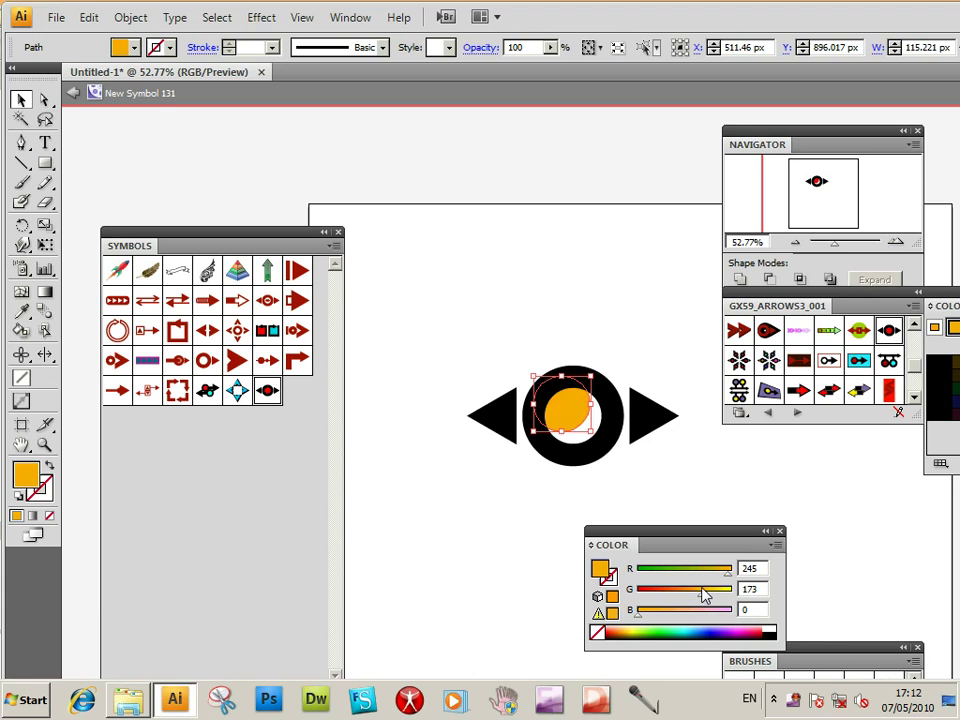
# - Shrink the right black triangle to half size, place it beside the ring, and fill it red
pyautogui.click(658, 418)
pyautogui.moveTo(679, 445); pyautogui.dragTo(648, 441)
pyautogui.click(612, 636)
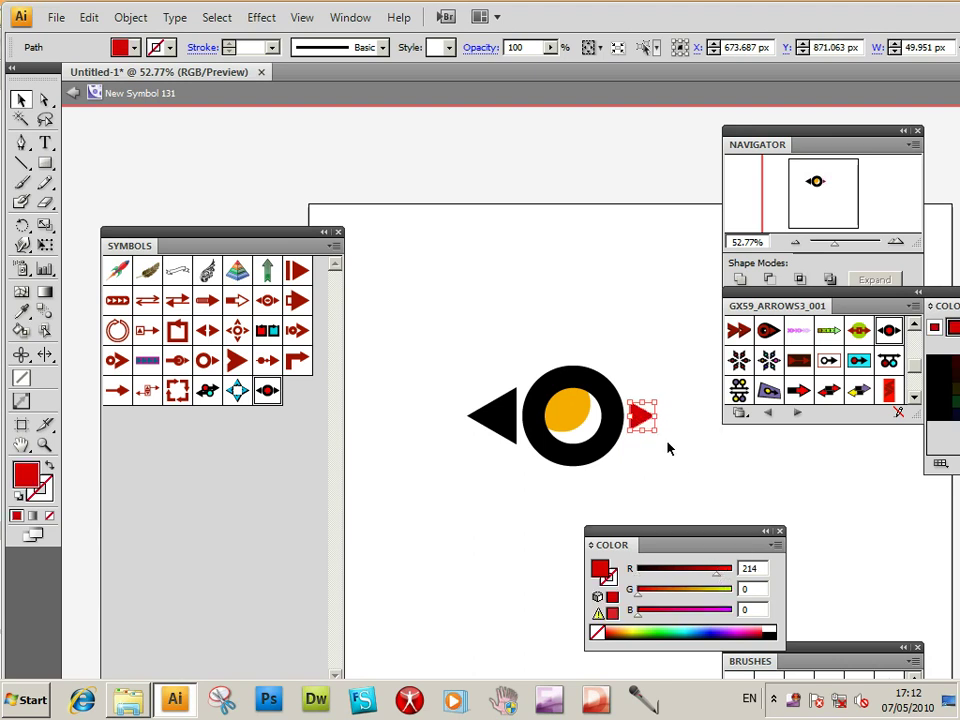
pyautogui.click(716, 422)
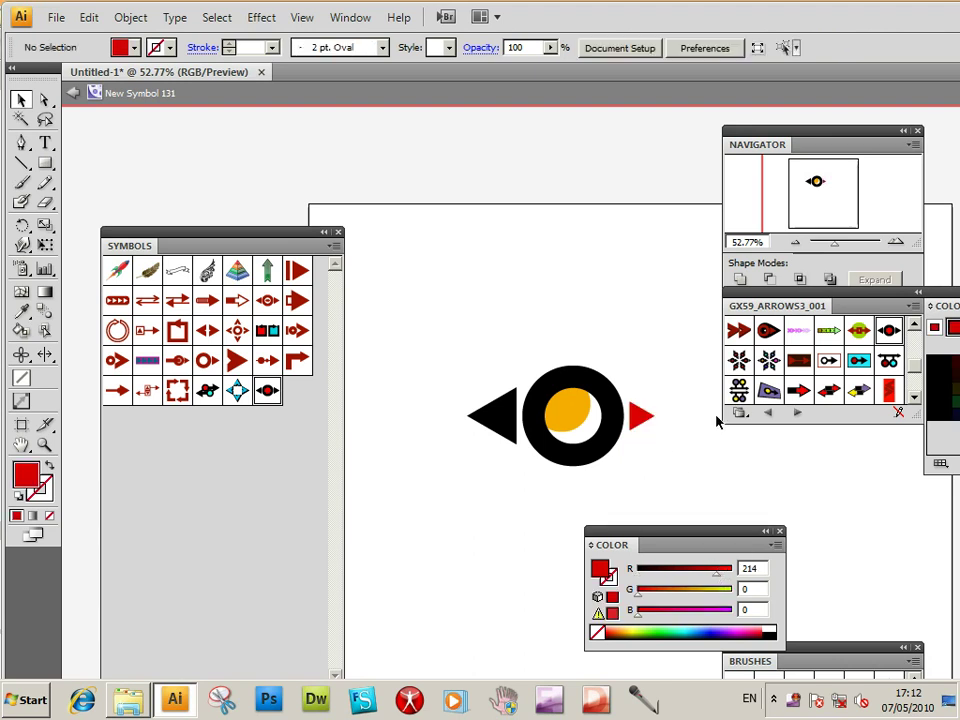
pyautogui.click(496, 416)
pyautogui.click(44, 162)
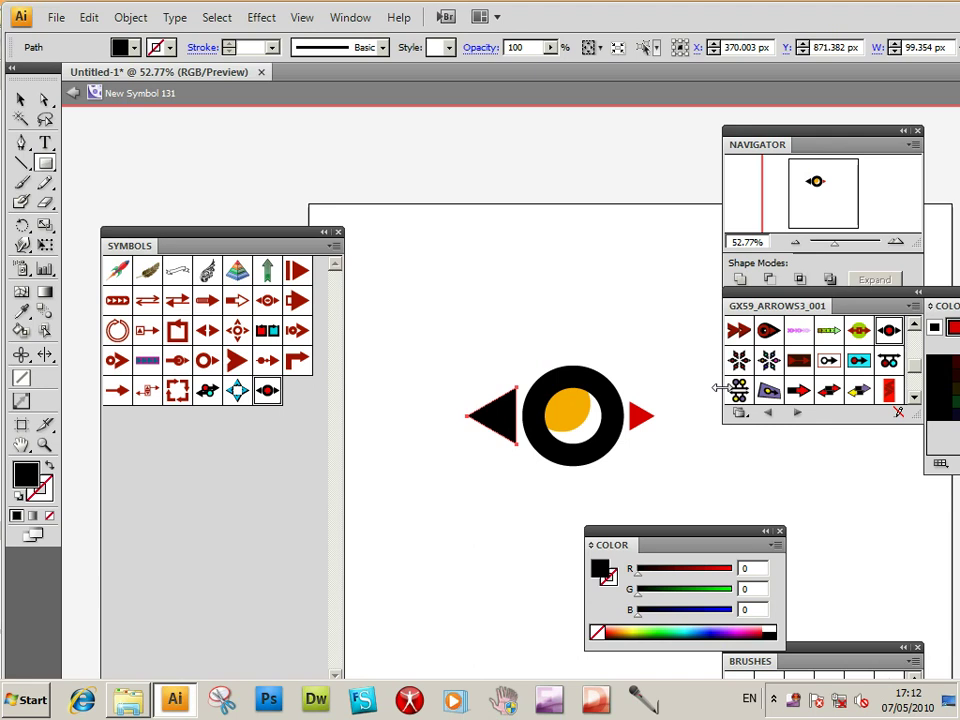
# - Draw black bars inside and above the orange circle, and red bars below and right of it
pyautogui.moveTo(566, 407)
pyautogui.mouseDown()
pyautogui.moveTo(604, 424)
pyautogui.moveTo(590, 428)
pyautogui.mouseUp()
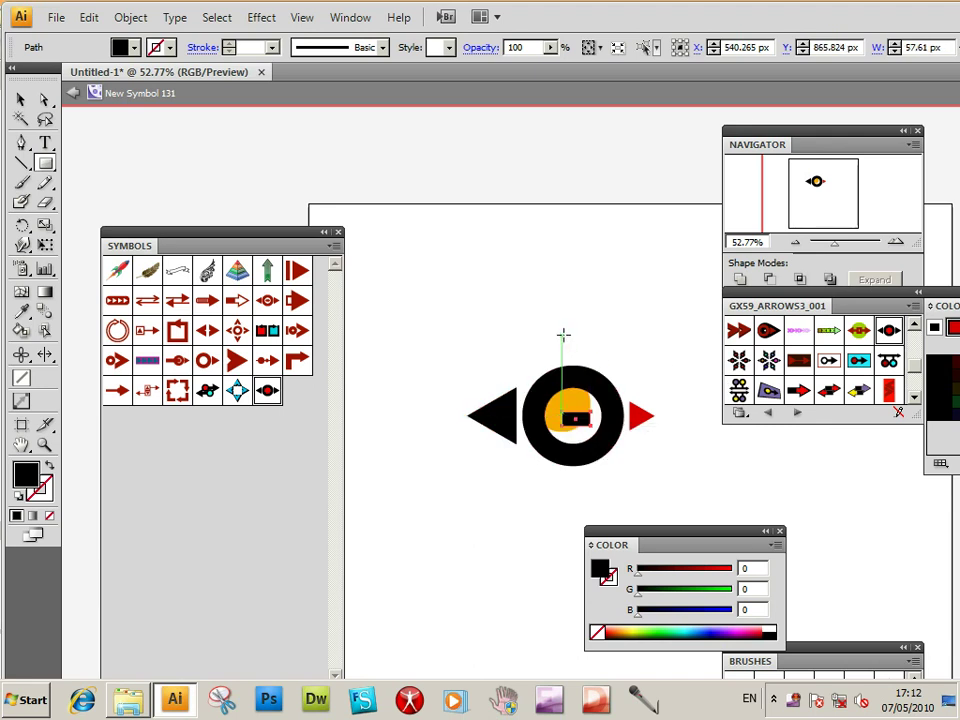
pyautogui.moveTo(562, 337); pyautogui.dragTo(590, 353)
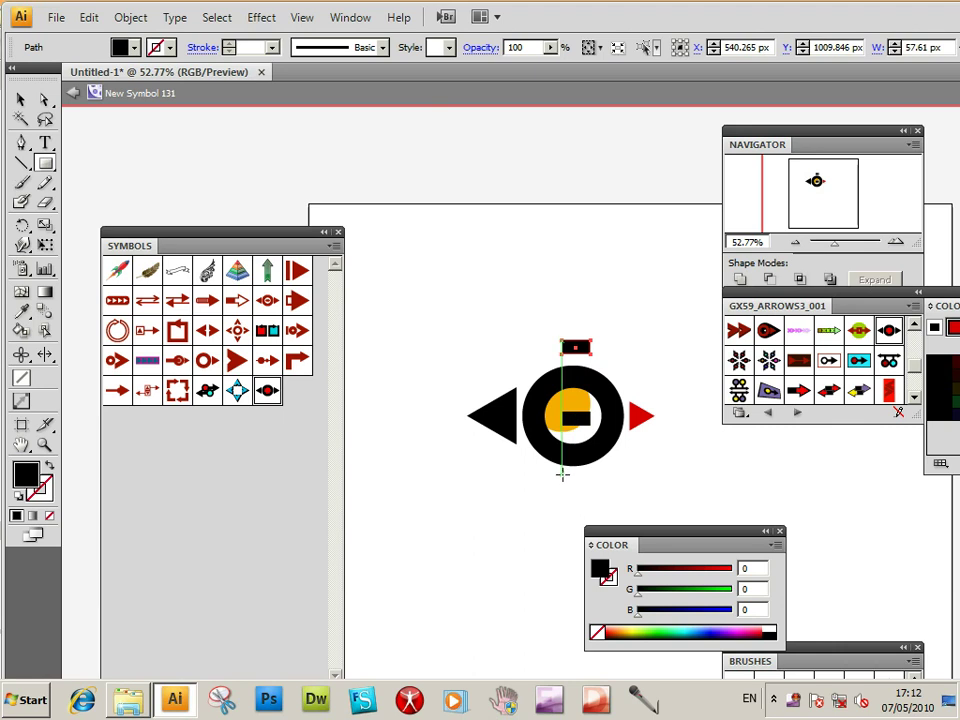
pyautogui.moveTo(561, 472)
pyautogui.mouseDown()
pyautogui.moveTo(590, 485)
pyautogui.moveTo(628, 454)
pyautogui.moveTo(668, 456)
pyautogui.mouseUp()
pyautogui.click(716, 568)
pyautogui.moveTo(624, 369); pyautogui.dragTo(668, 374)
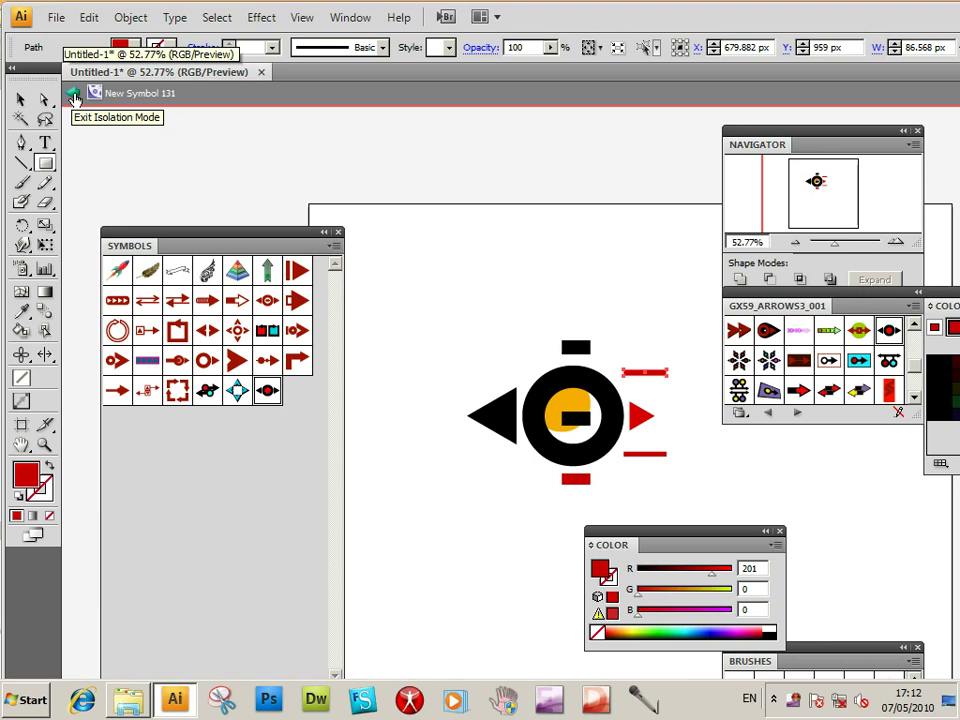
# - Exit isolation mode, zoom out to 24.5%, then move the arrow instance up-left and shrink it
pyautogui.click(73, 97)
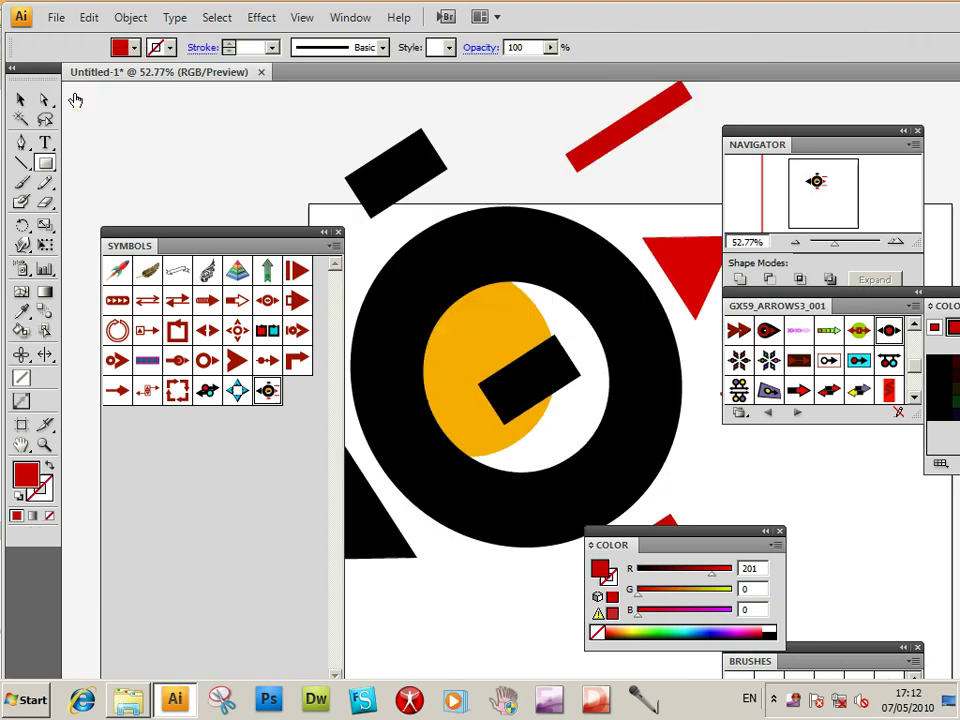
pyautogui.moveTo(838, 250); pyautogui.dragTo(827, 249)
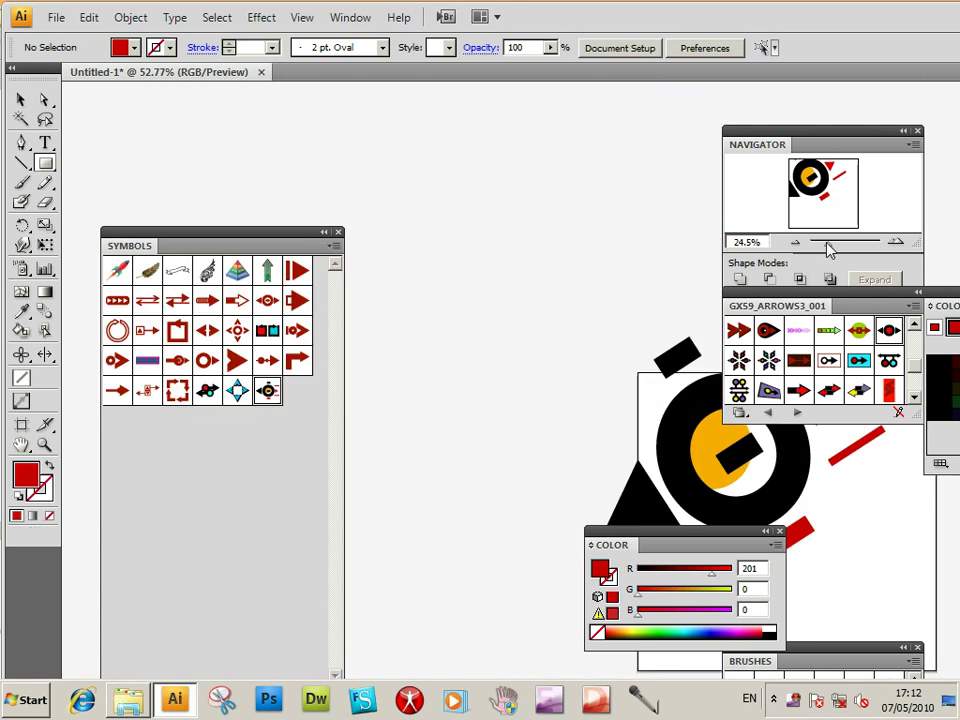
pyautogui.click(20, 100)
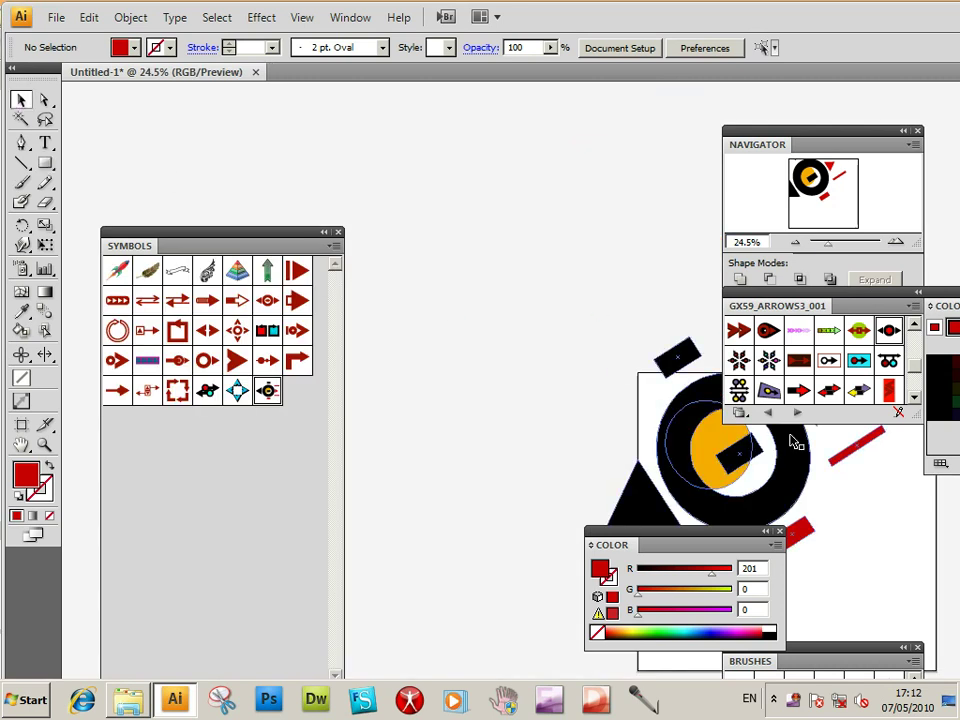
pyautogui.moveTo(711, 398); pyautogui.dragTo(500, 318)
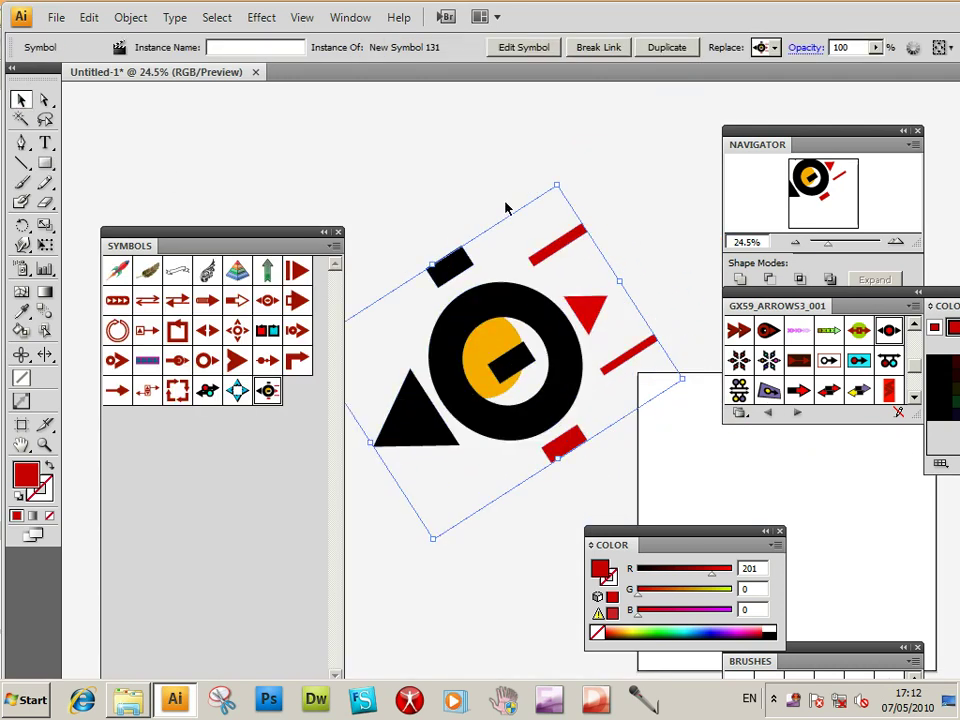
pyautogui.moveTo(560, 185); pyautogui.dragTo(497, 357)
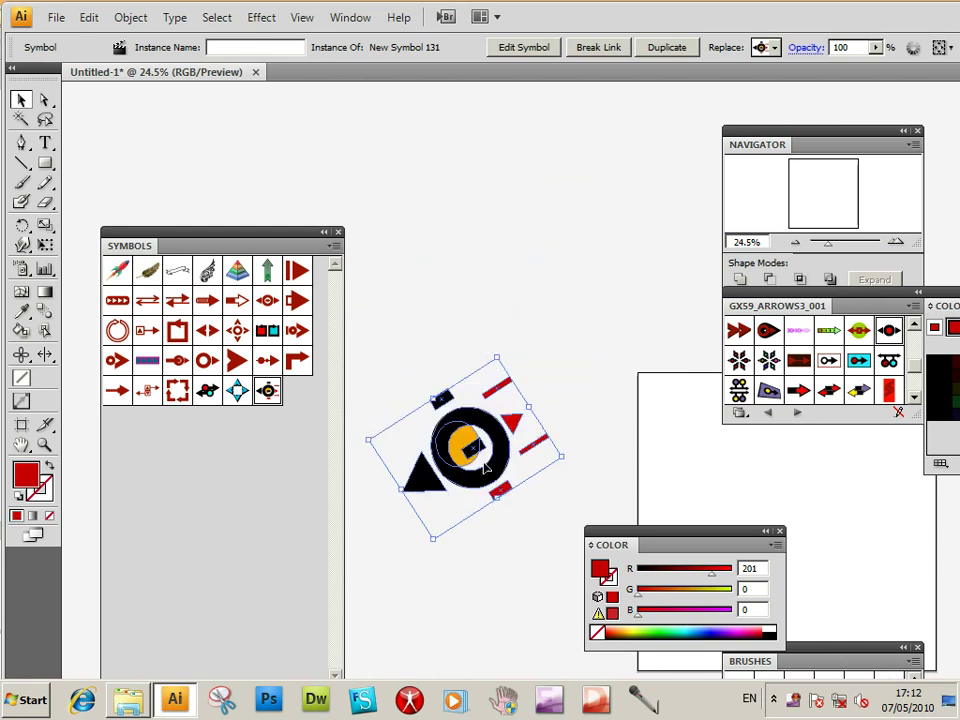
# - Place four copies of the edited arrow symbol around the artboard, plus a large red square-arrow symbol below them
pyautogui.moveTo(482, 427); pyautogui.dragTo(674, 433)
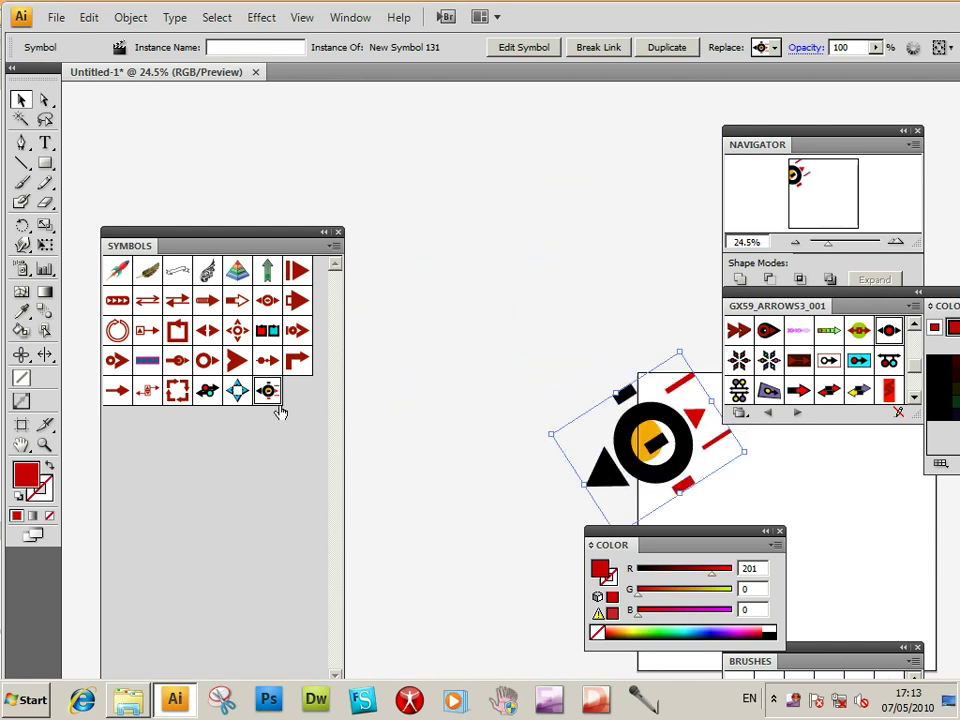
pyautogui.moveTo(255, 395); pyautogui.dragTo(541, 341)
pyautogui.moveTo(437, 272); pyautogui.dragTo(512, 275)
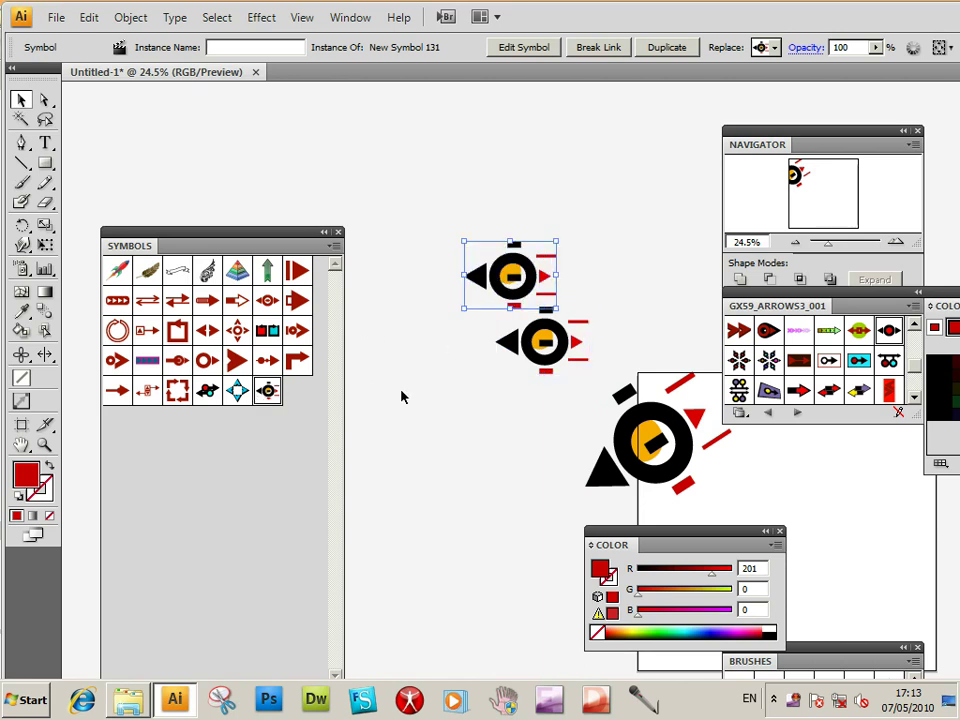
pyautogui.moveTo(267, 390); pyautogui.dragTo(455, 396)
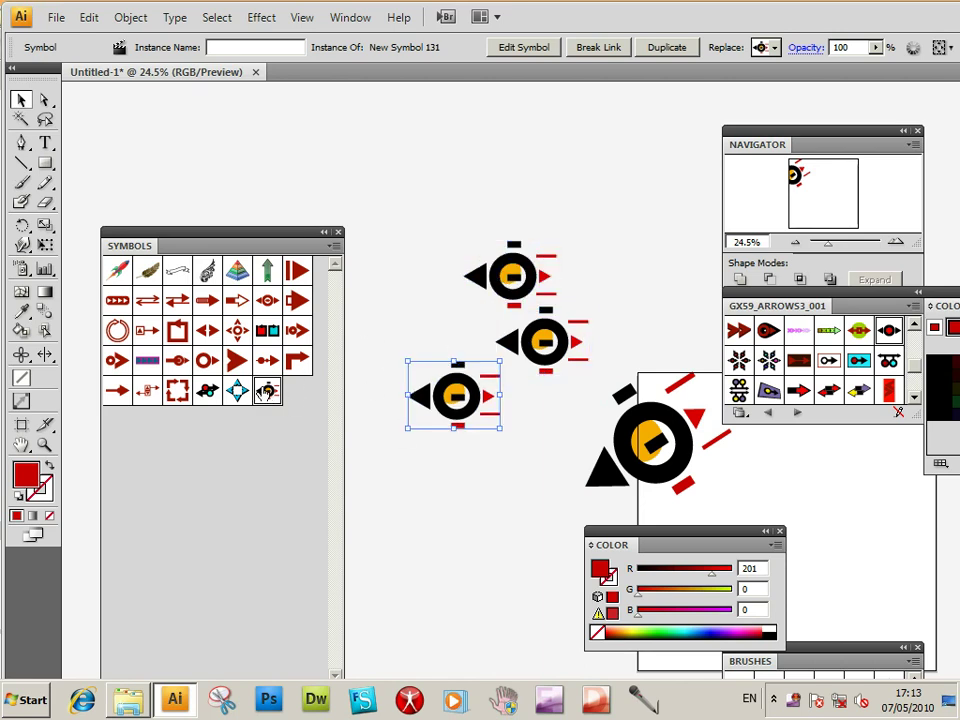
pyautogui.moveTo(268, 391); pyautogui.dragTo(437, 292)
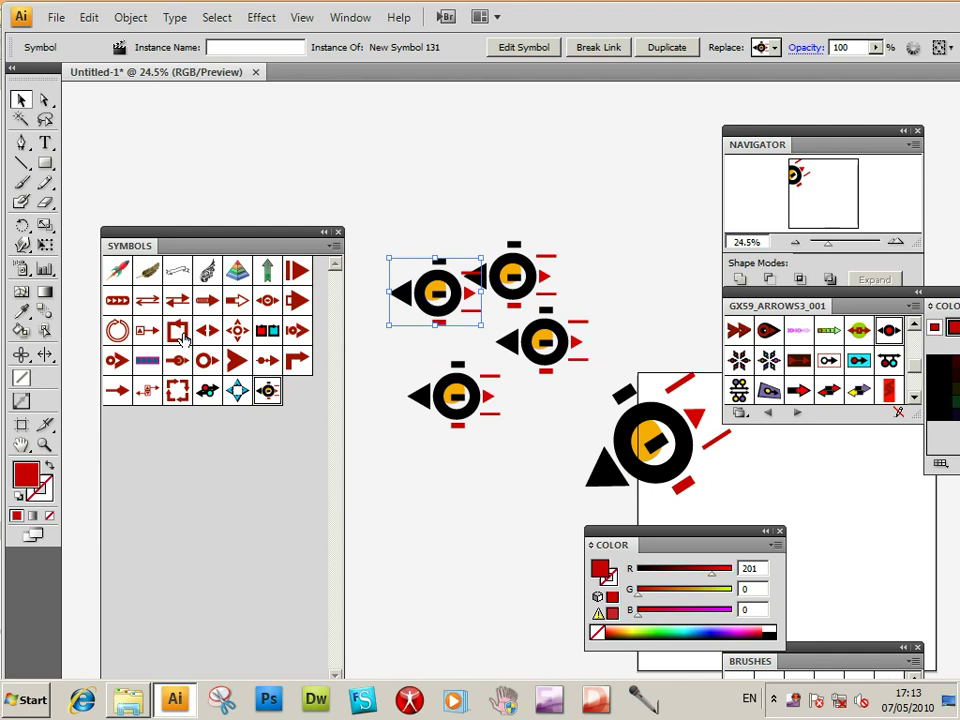
pyautogui.moveTo(173, 334); pyautogui.dragTo(563, 611)
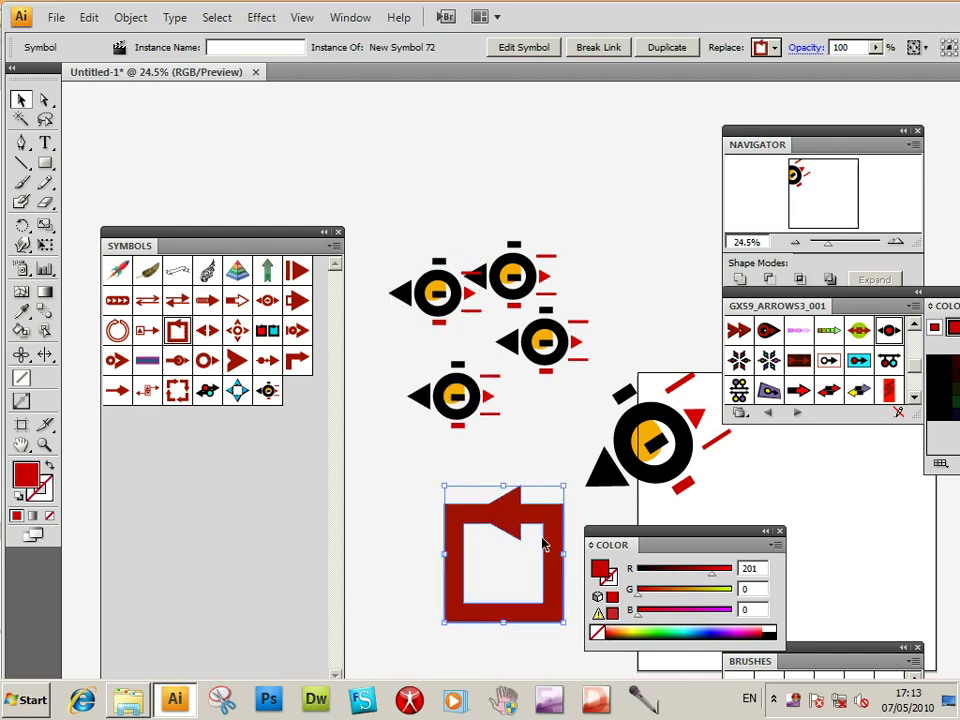
pyautogui.click(452, 463)
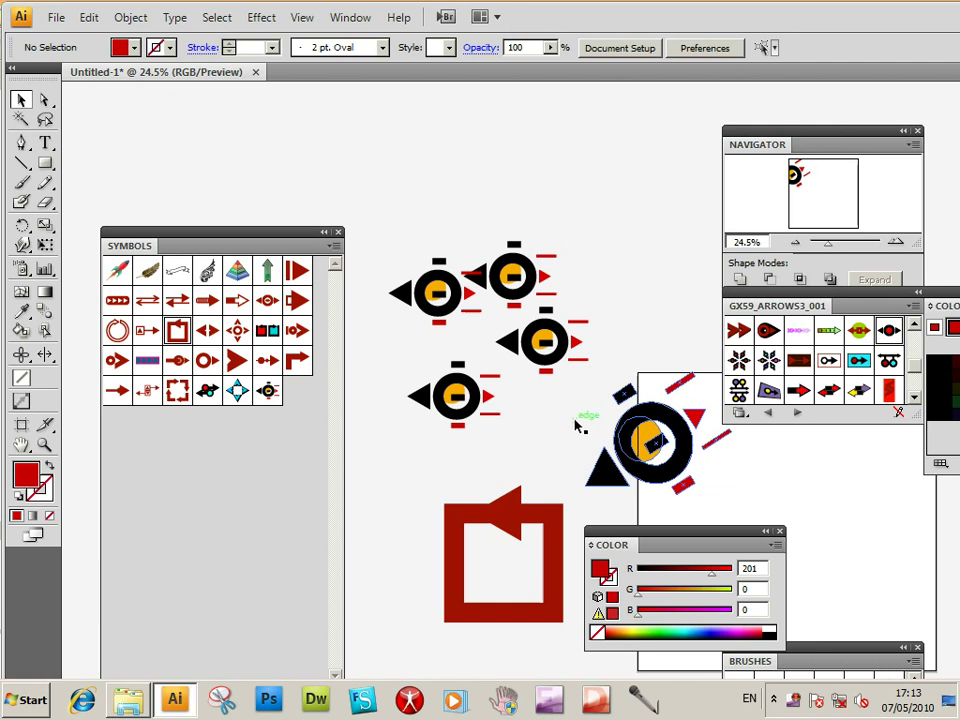